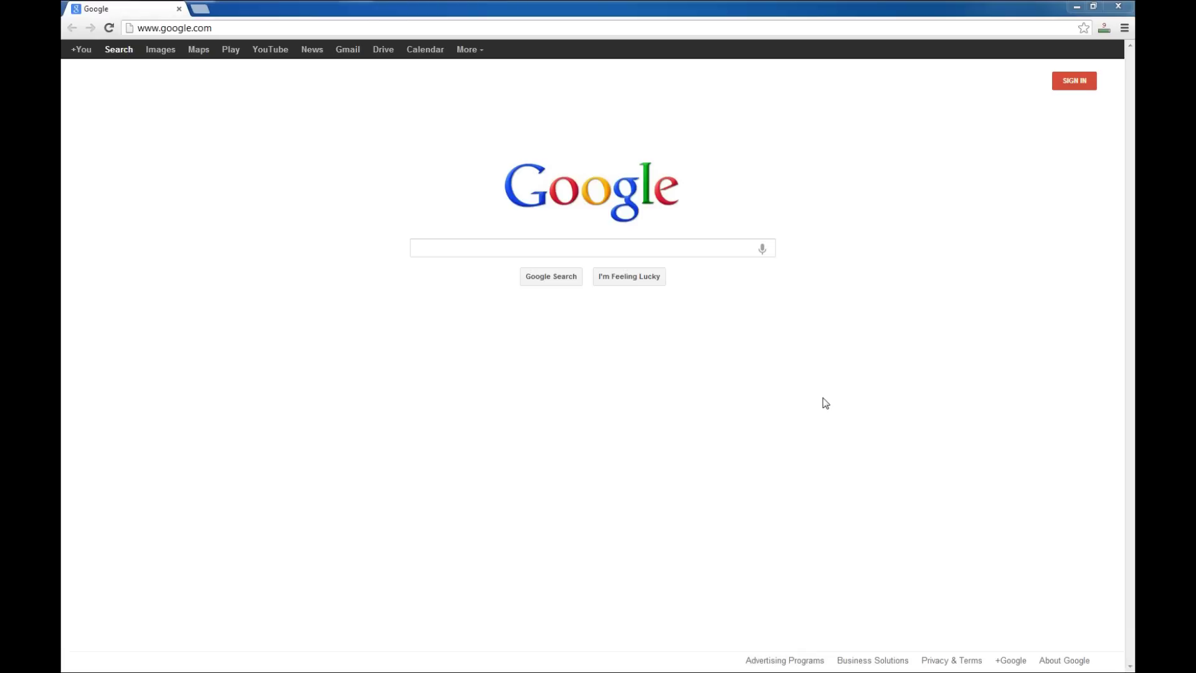
Step: Place the cursor in the search box on Google's home page
click(700, 249)
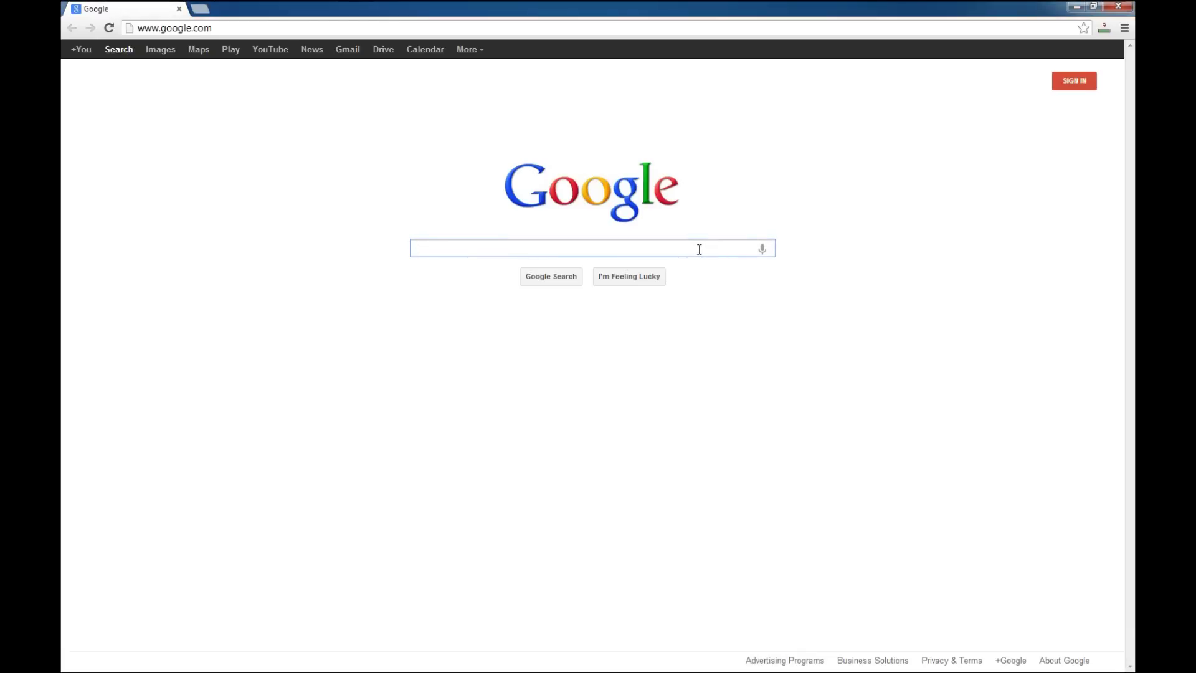
Step: Search Google for 'google earth' and open the official Google Earth home page
text(goog)
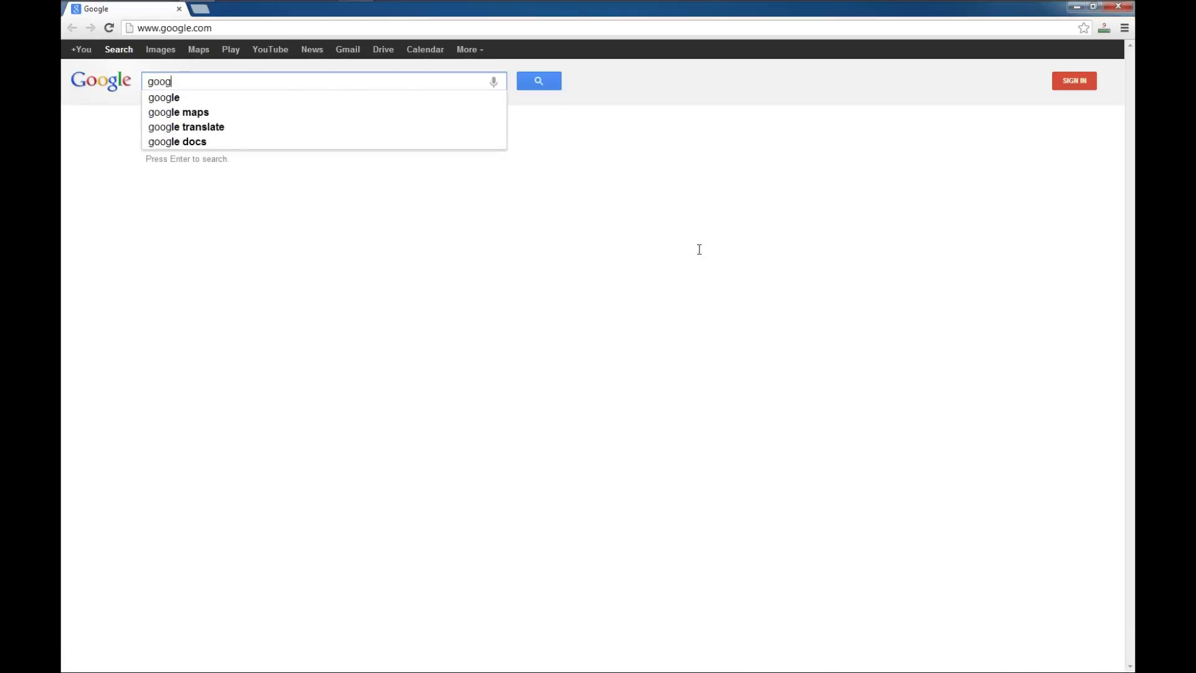
text(le earth)
key(Return)
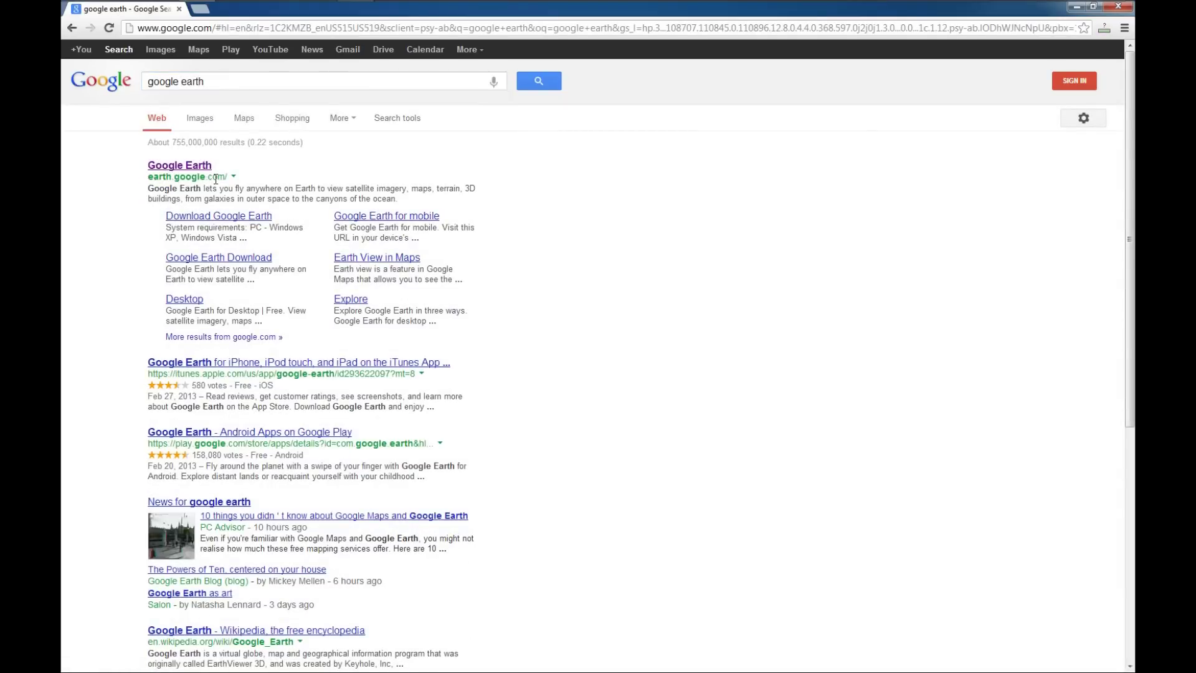
click(187, 167)
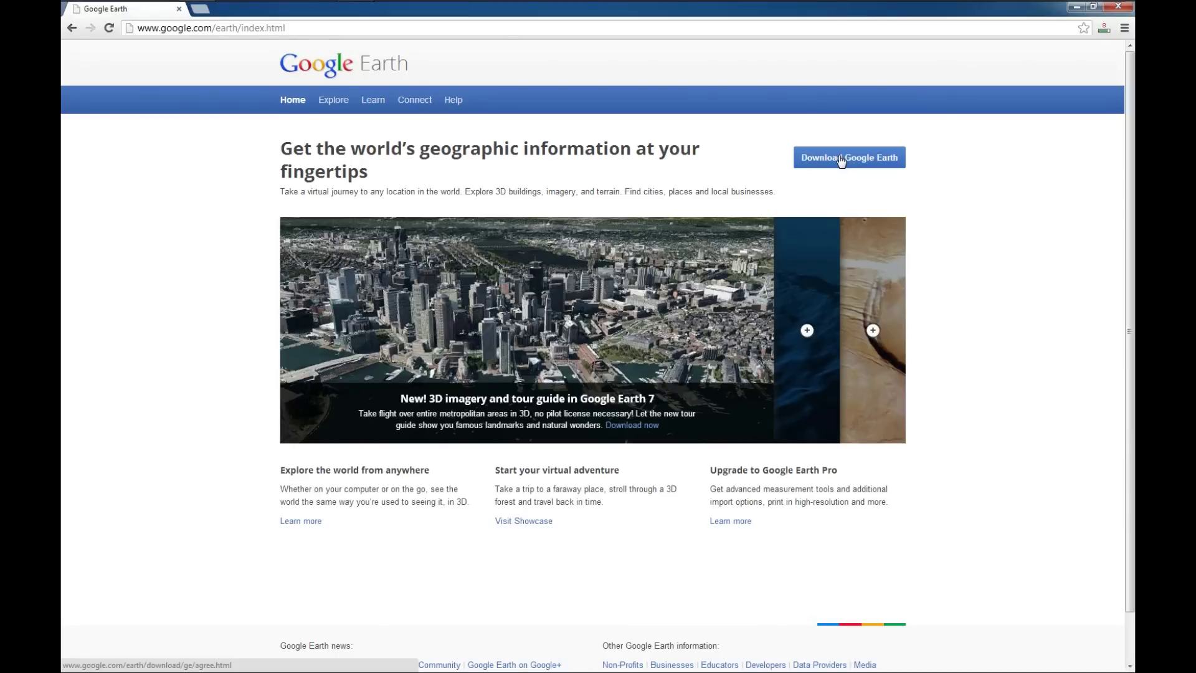
click(720, 29)
Step: Go to microsoftaccessexpert.com, open Access Google Earth Database, and scroll to Demo Download
text(w)
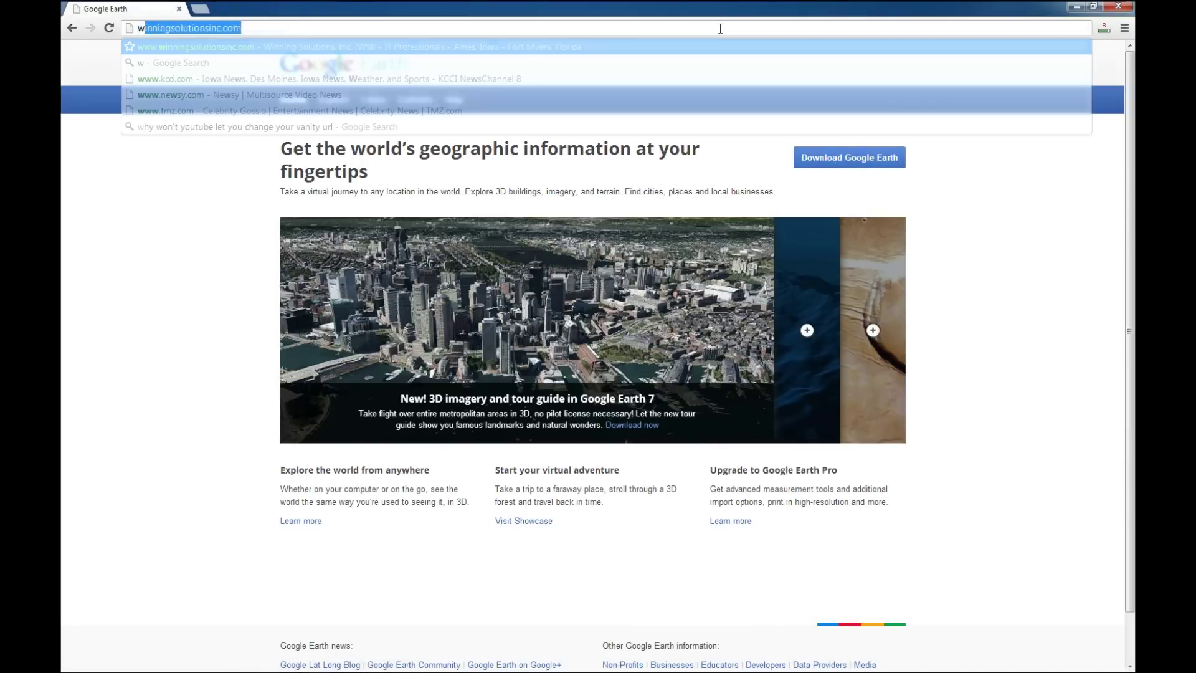
text(ww.microsoftaccessexpert)
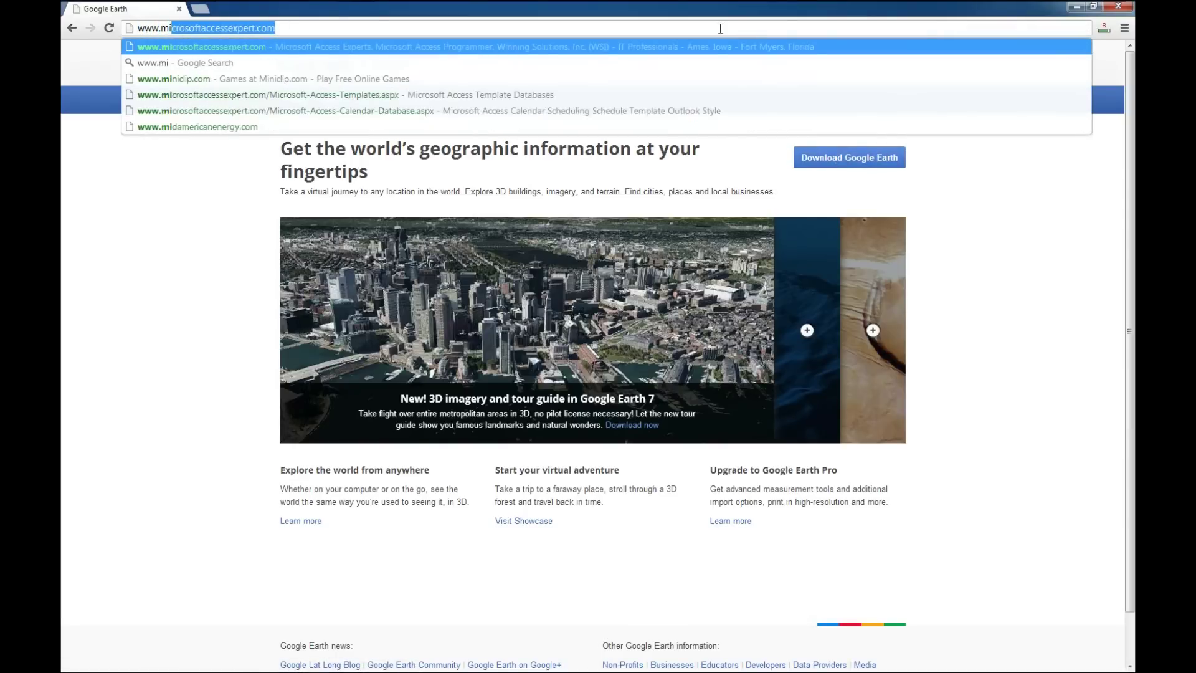
key(Return)
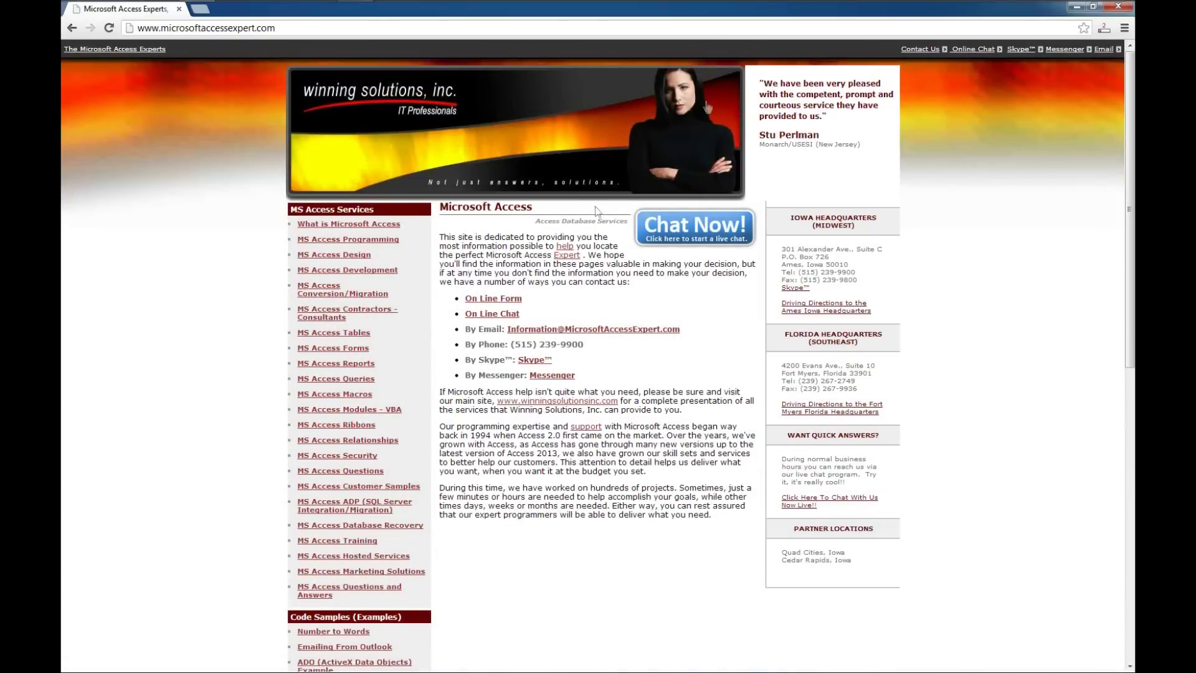
scroll(478, 428, down, 9)
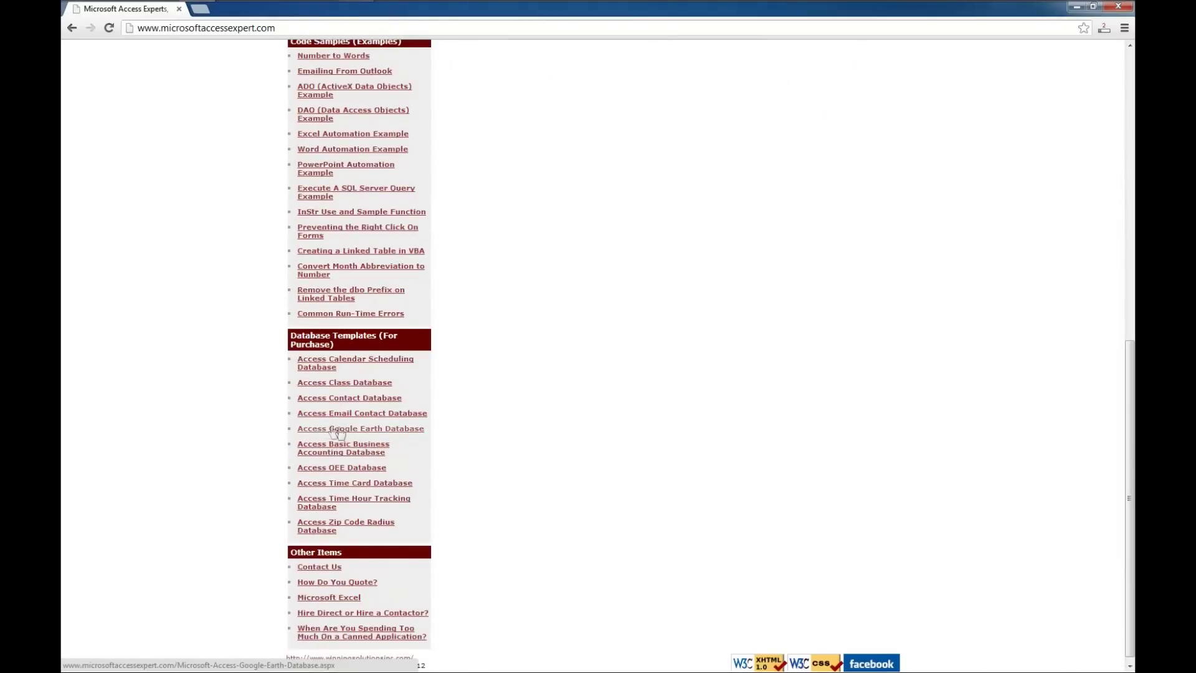
click(385, 430)
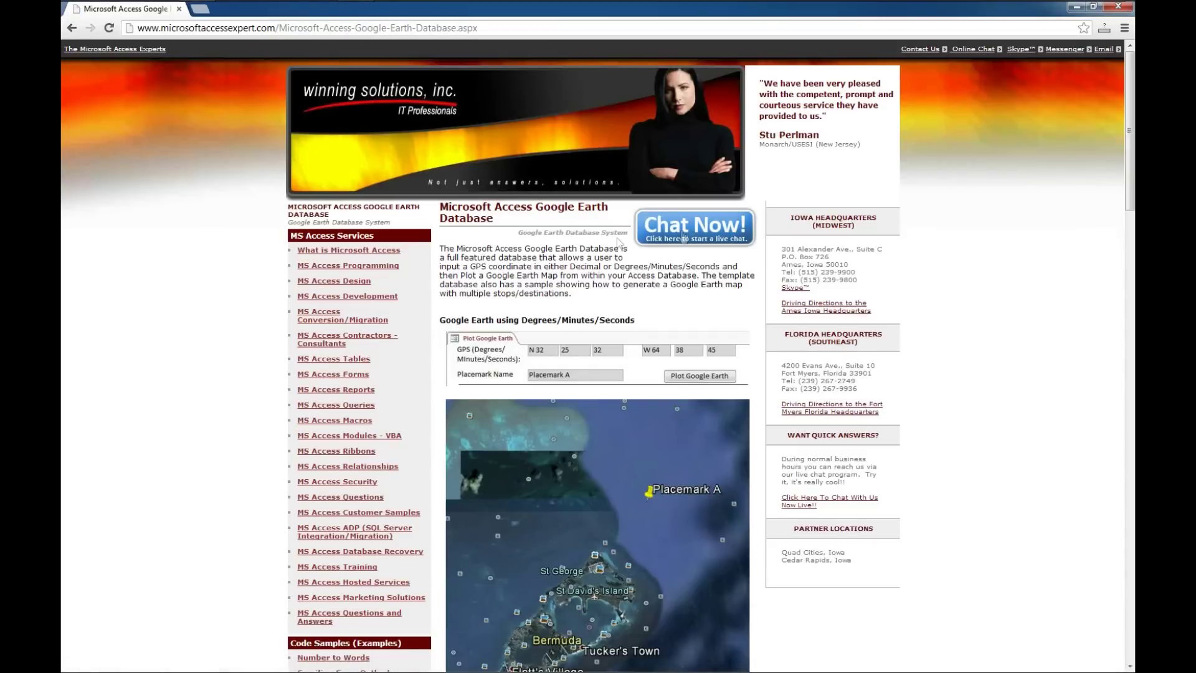
scroll(528, 285, down, 1)
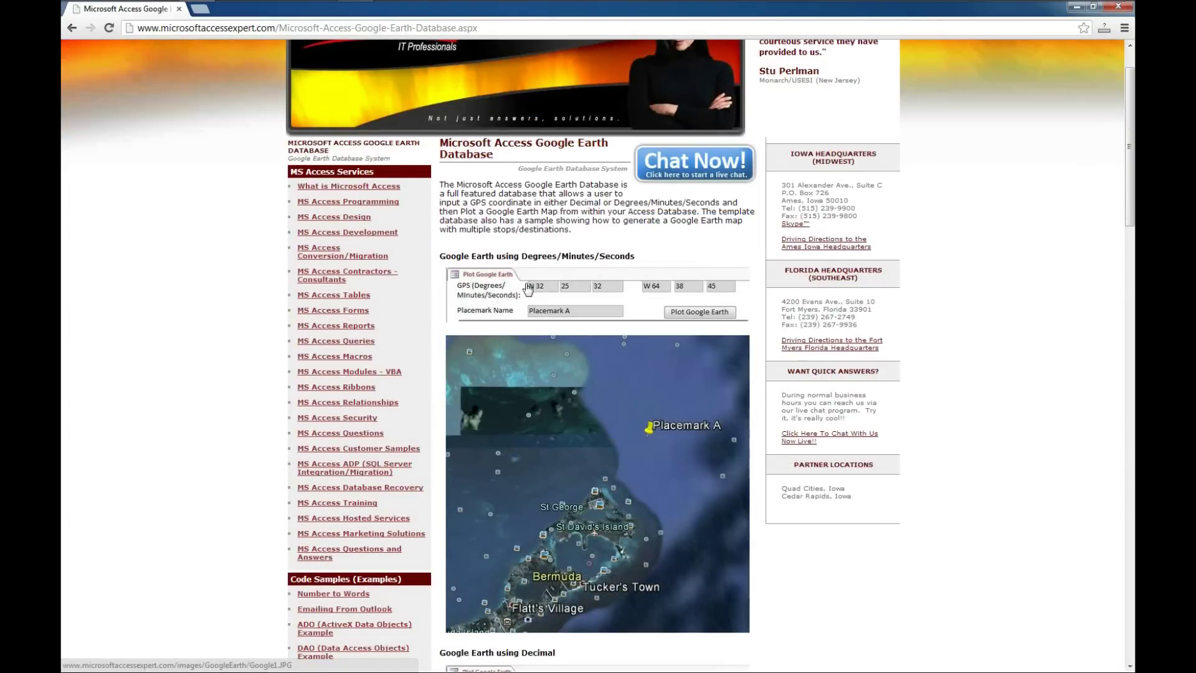
scroll(668, 379, down, 3)
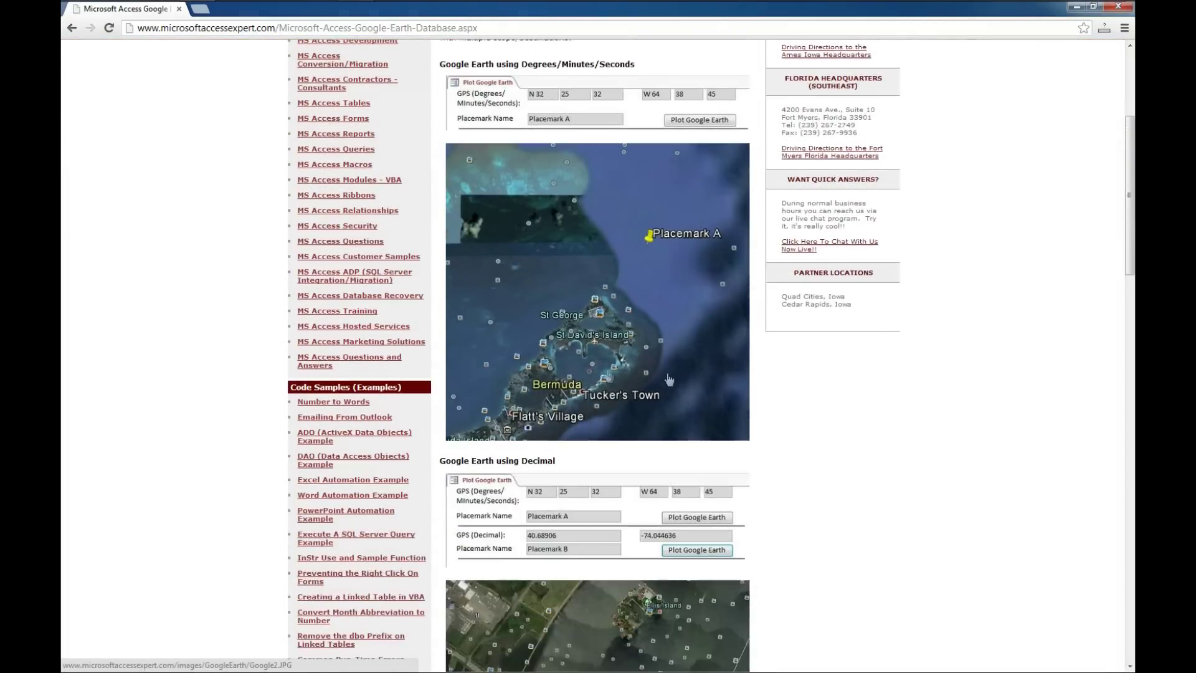
scroll(668, 379, down, 5)
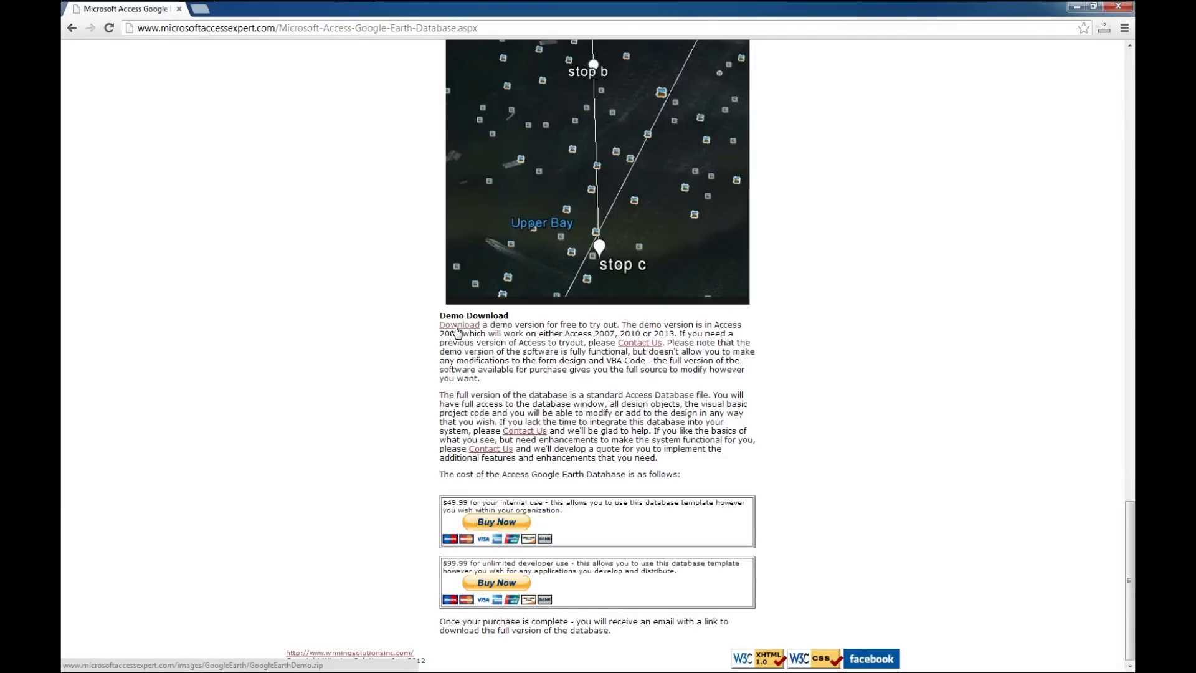
Step: Save the GoogleEarthDemo demo download link to the Desktop
right_click(467, 332)
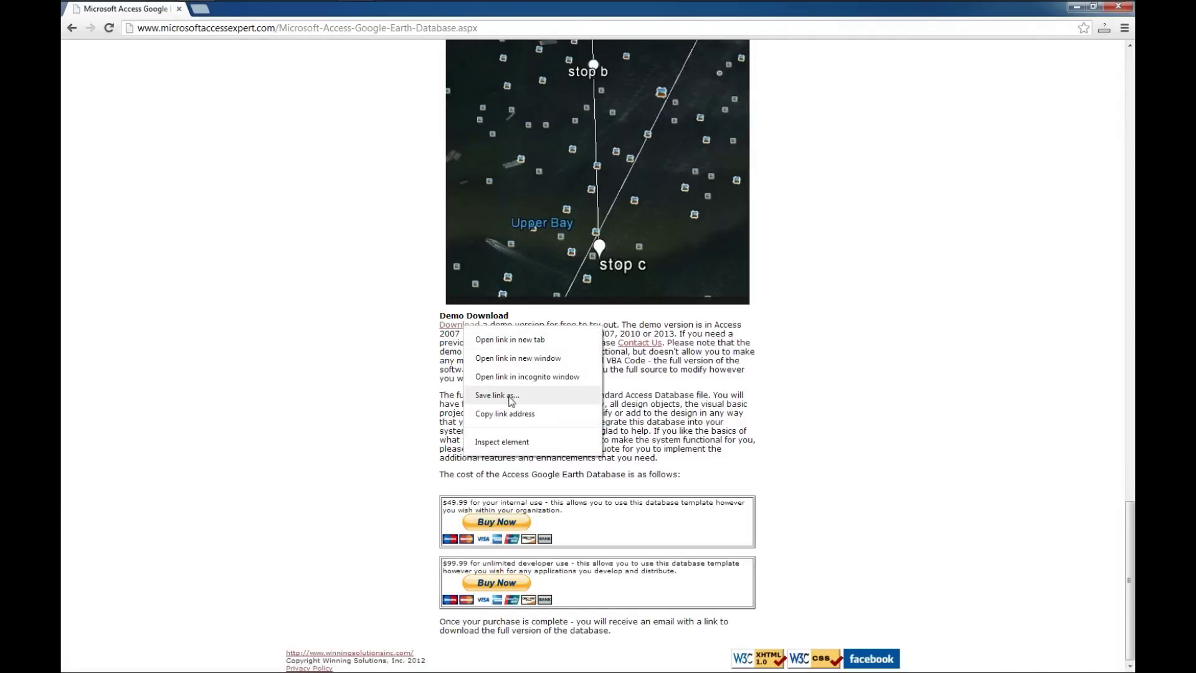
click(509, 399)
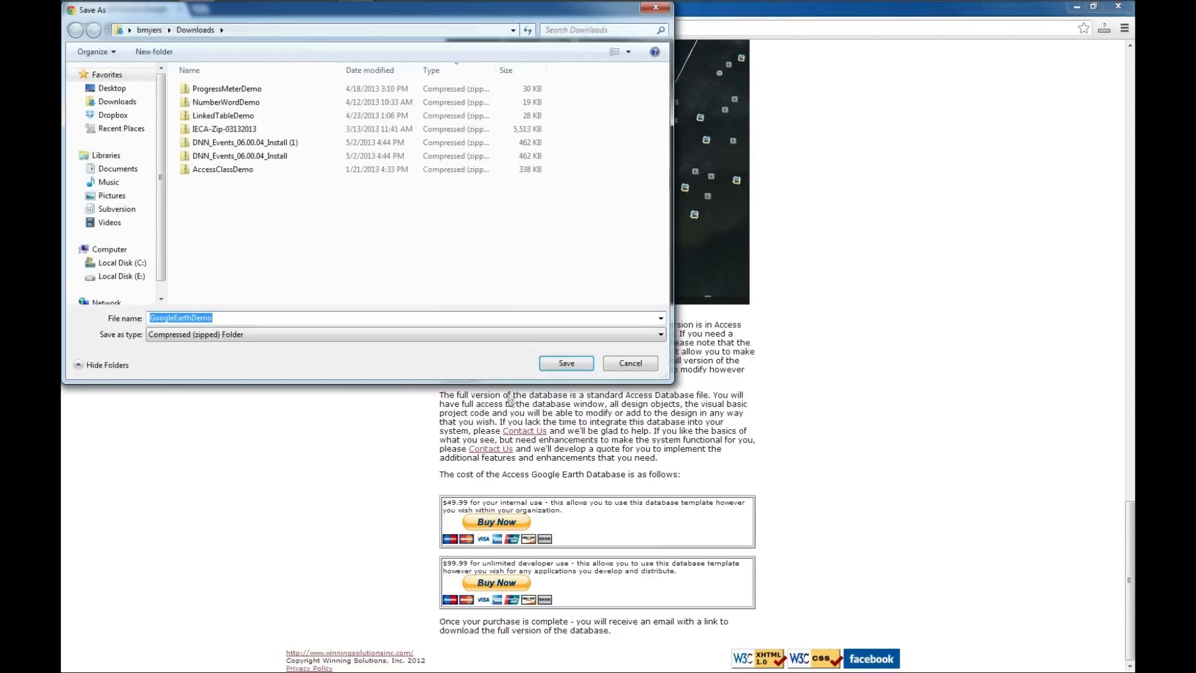
click(107, 87)
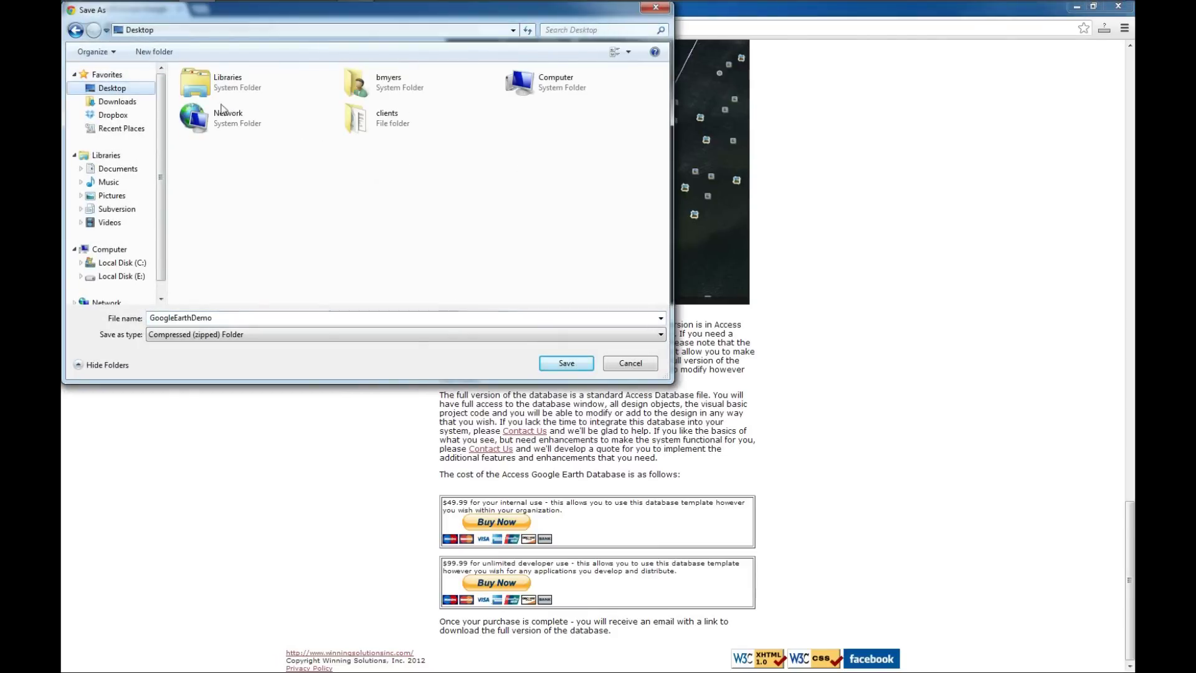
click(564, 363)
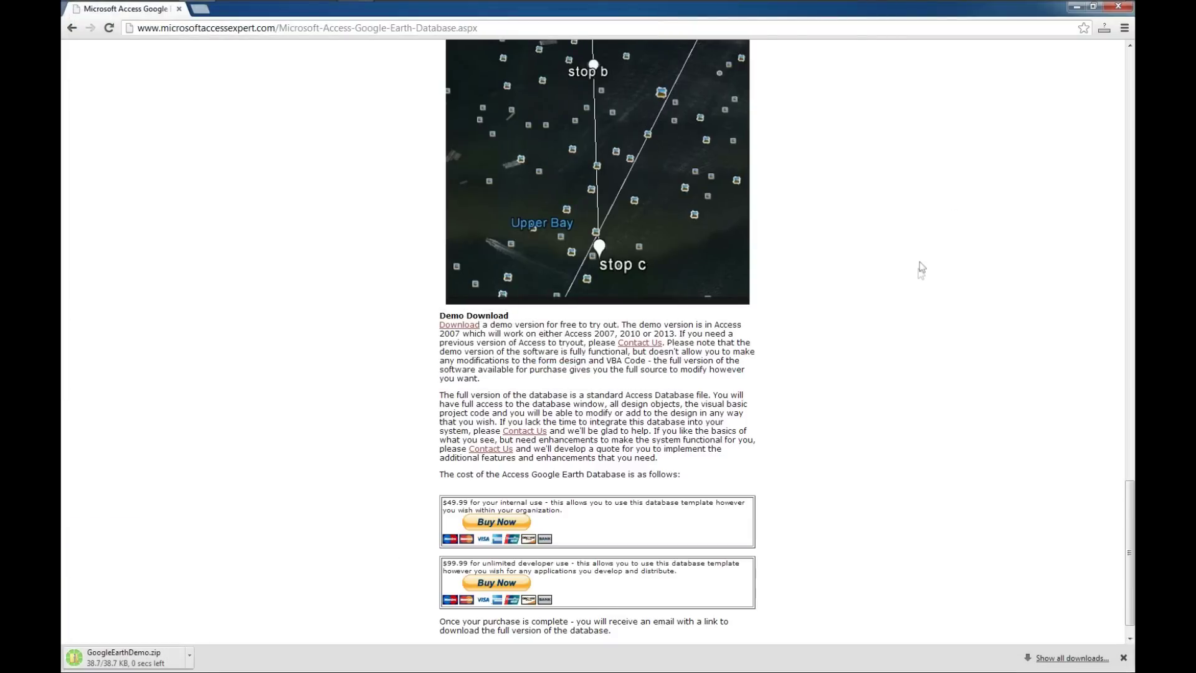
Step: Close Chrome and confirm exiting the browser
click(1119, 9)
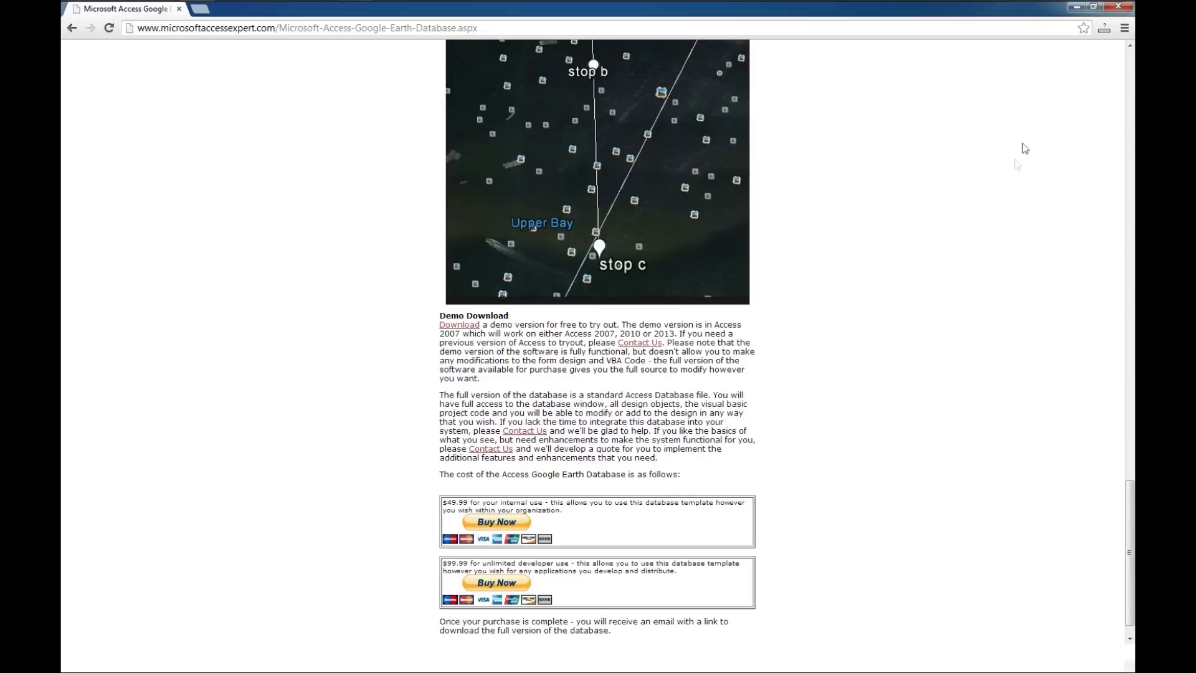
click(1119, 6)
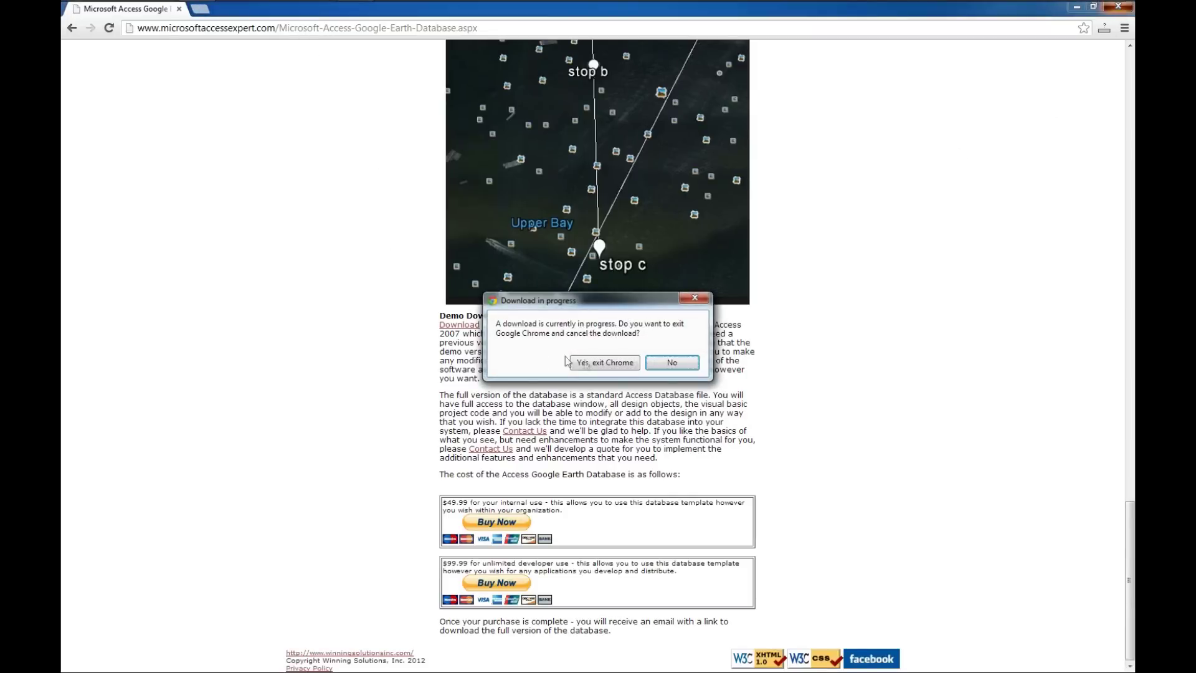
click(568, 362)
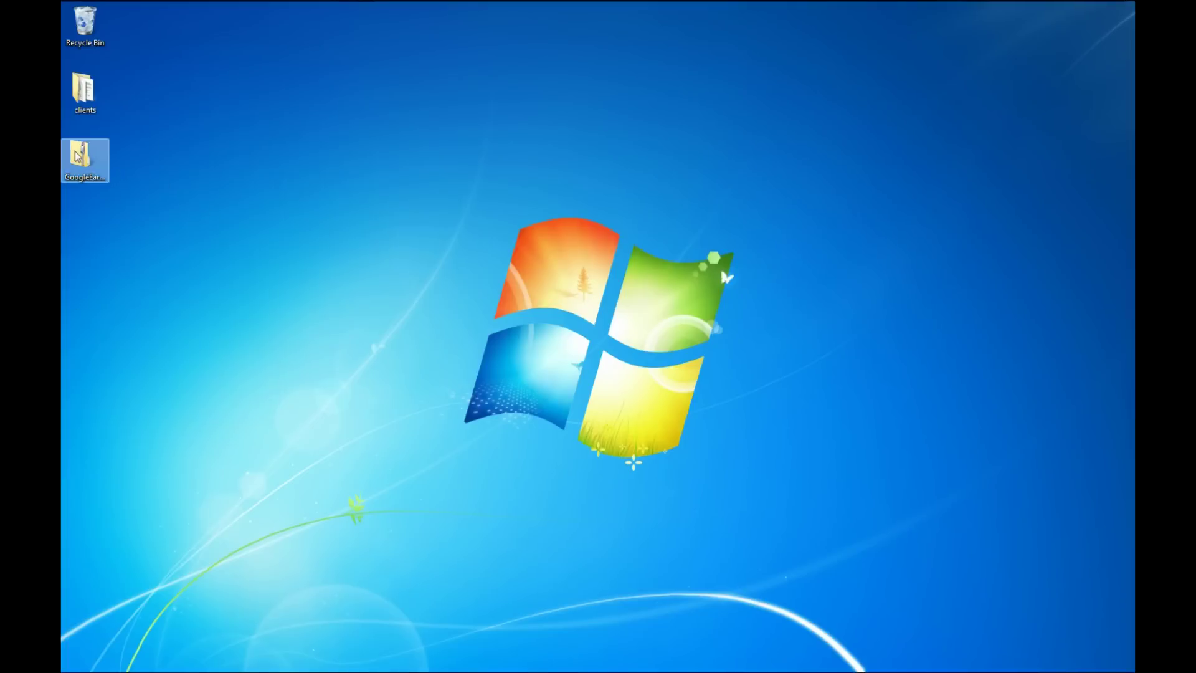
Step: Extract the GoogleEarthDemo zip on the Desktop into a GoogleEarthDemo folder
click(78, 156)
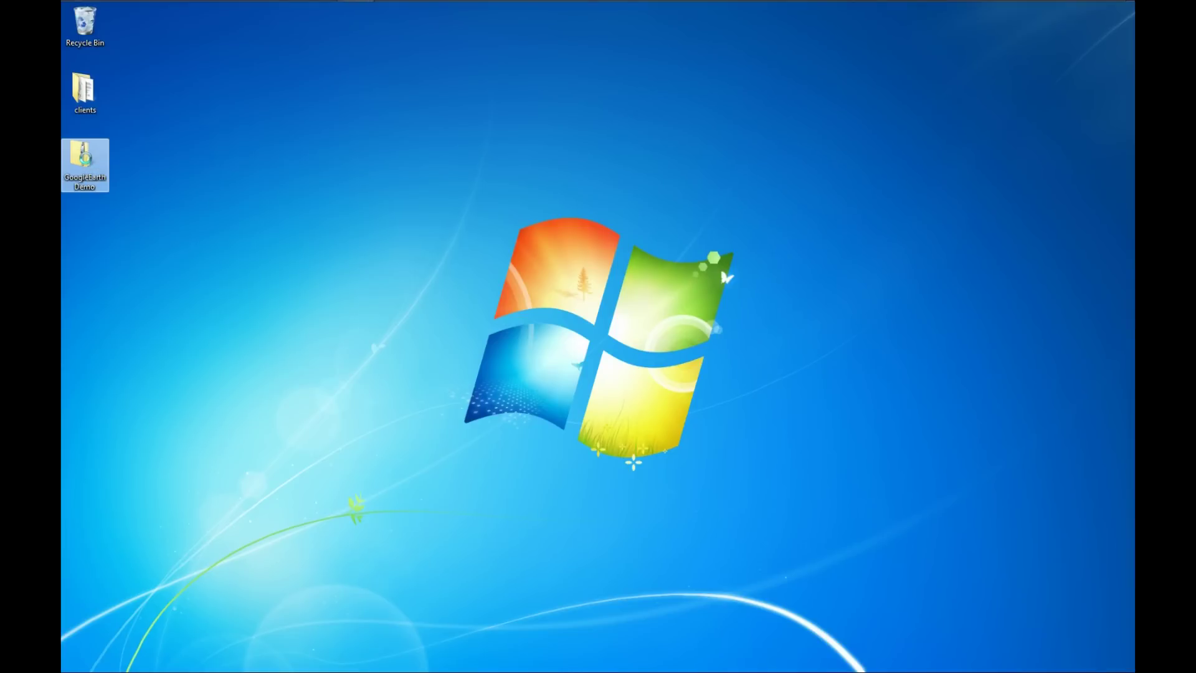
right_click(80, 157)
click(113, 183)
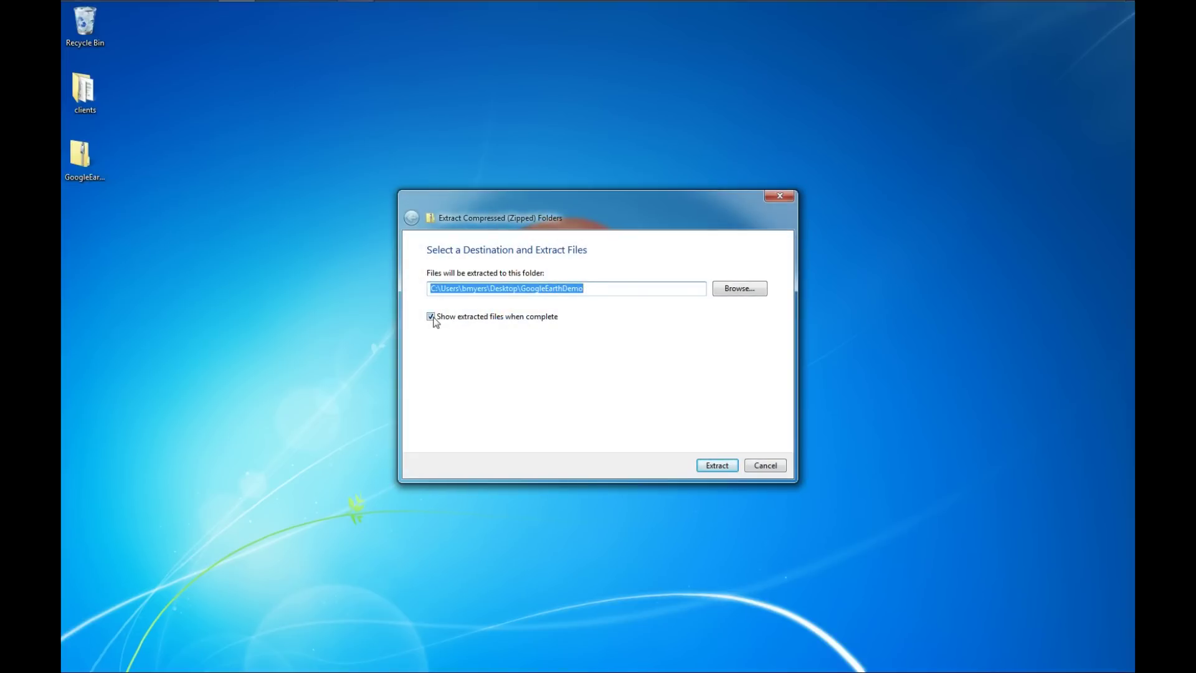
click(717, 466)
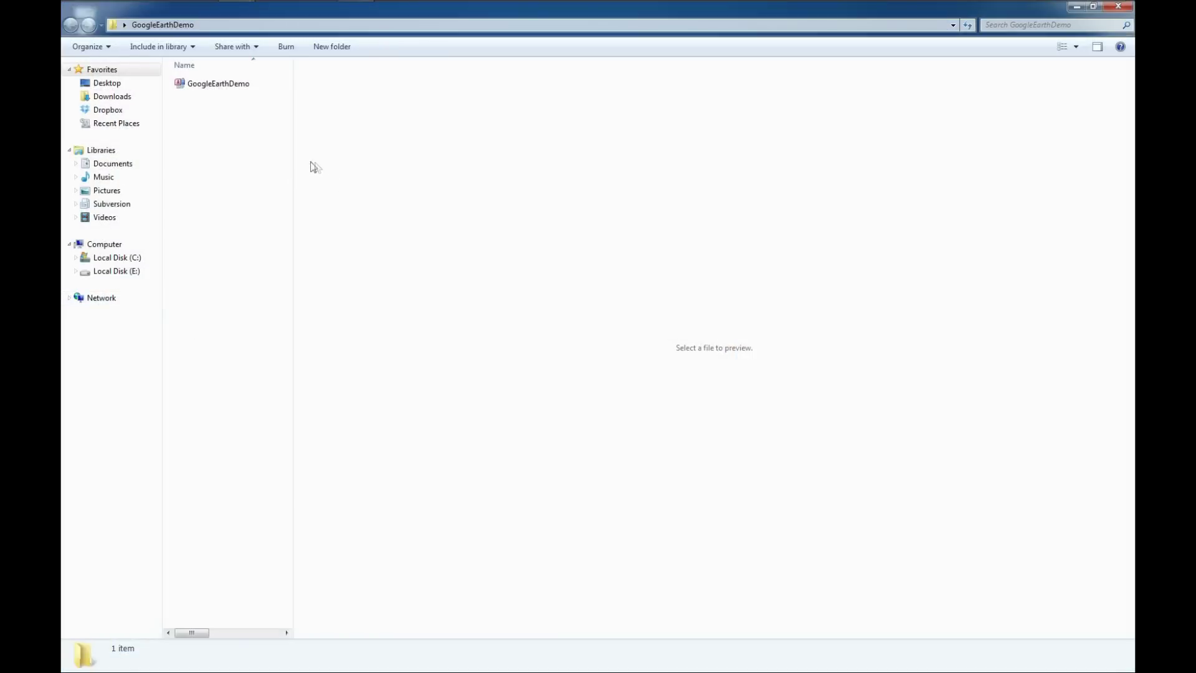
Step: Widen the Explorer file list to show all columns and launch the GoogleEarthDemo database
drag(288, 134, 400, 140)
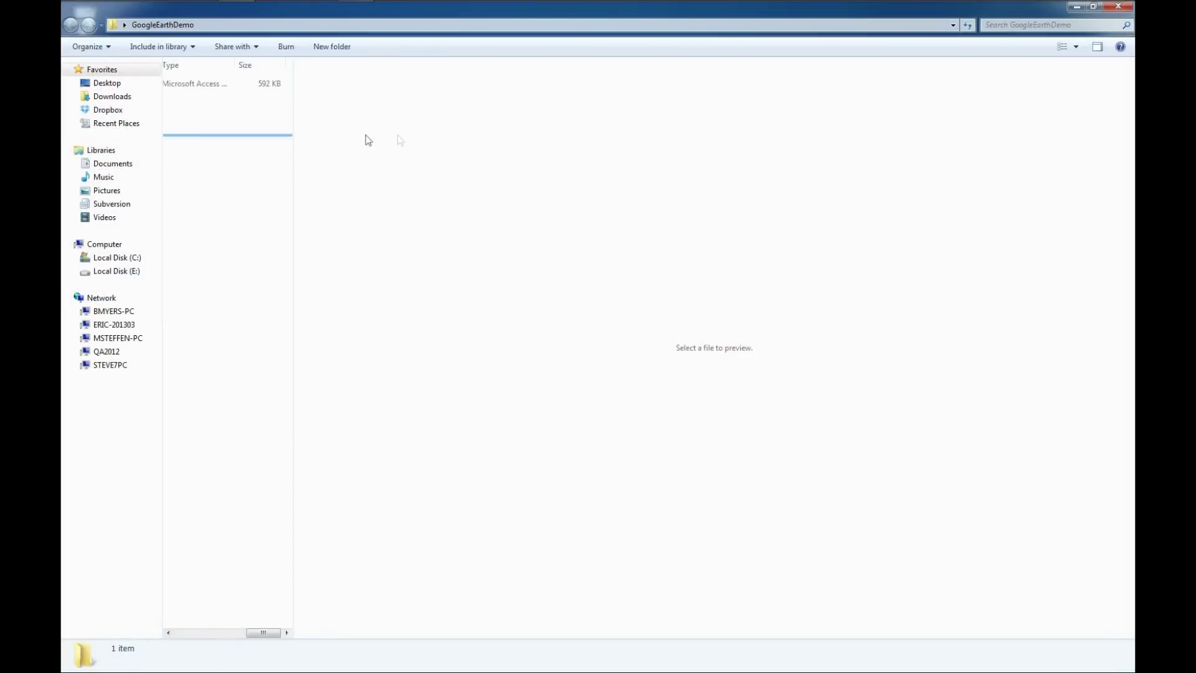
drag(293, 176, 763, 190)
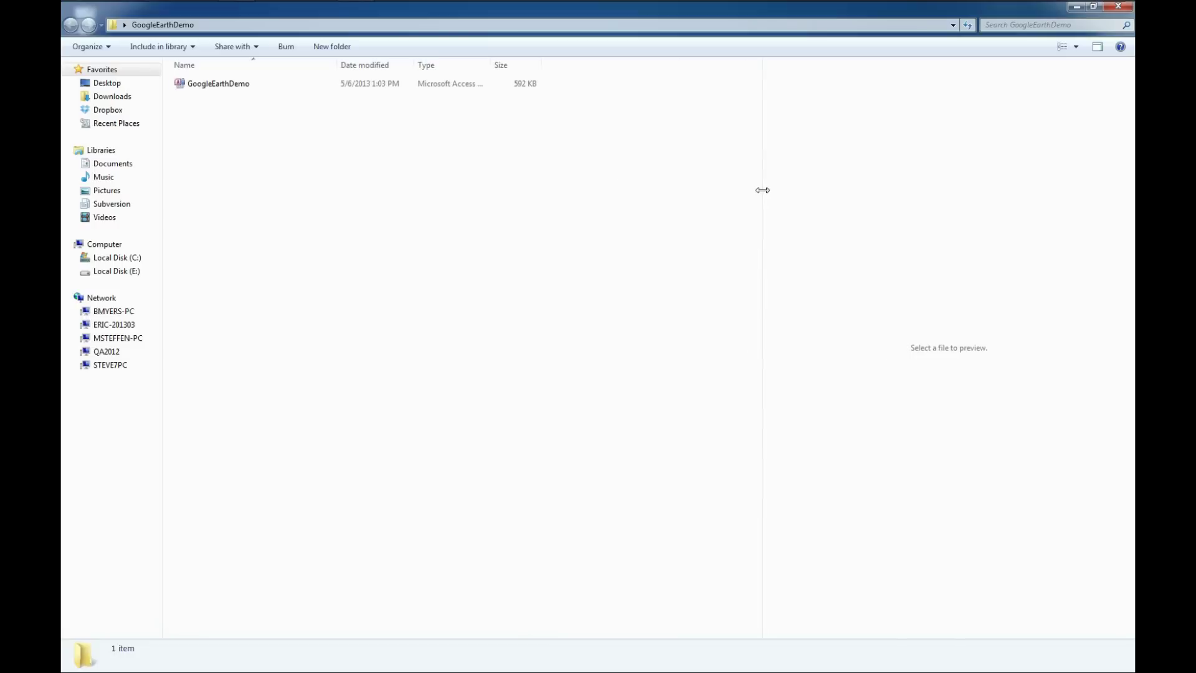
double_click(220, 86)
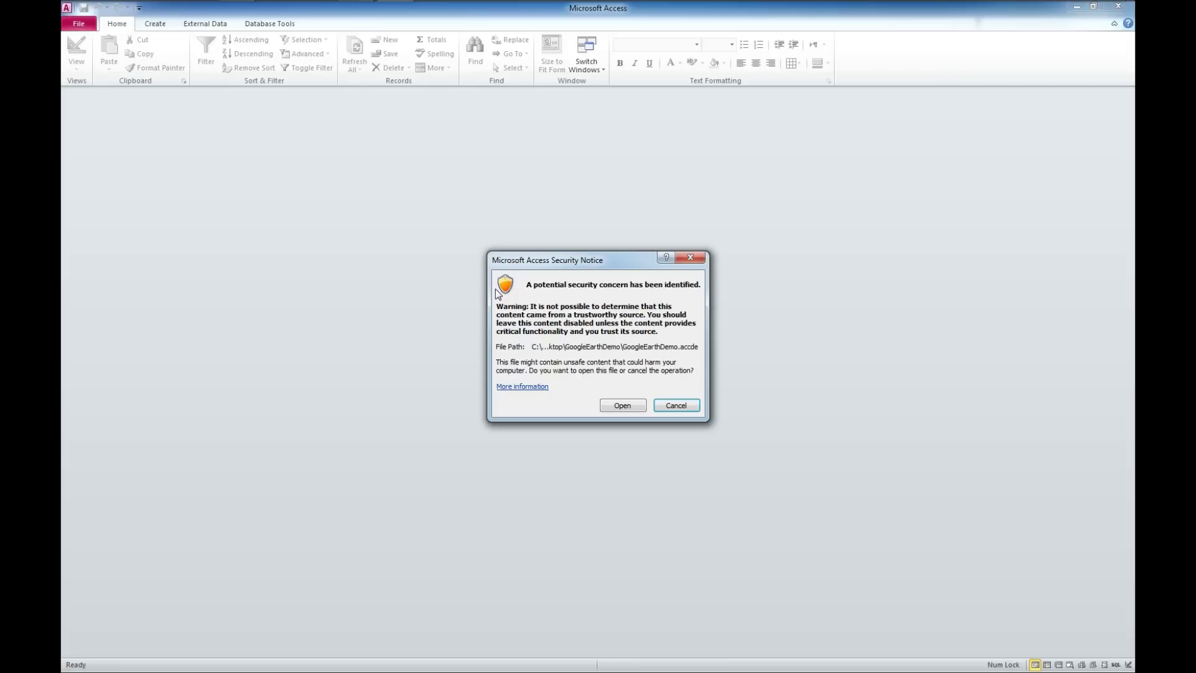
Step: Accept the Access Security Notice so GoogleEarthDemo.accde loads
click(622, 405)
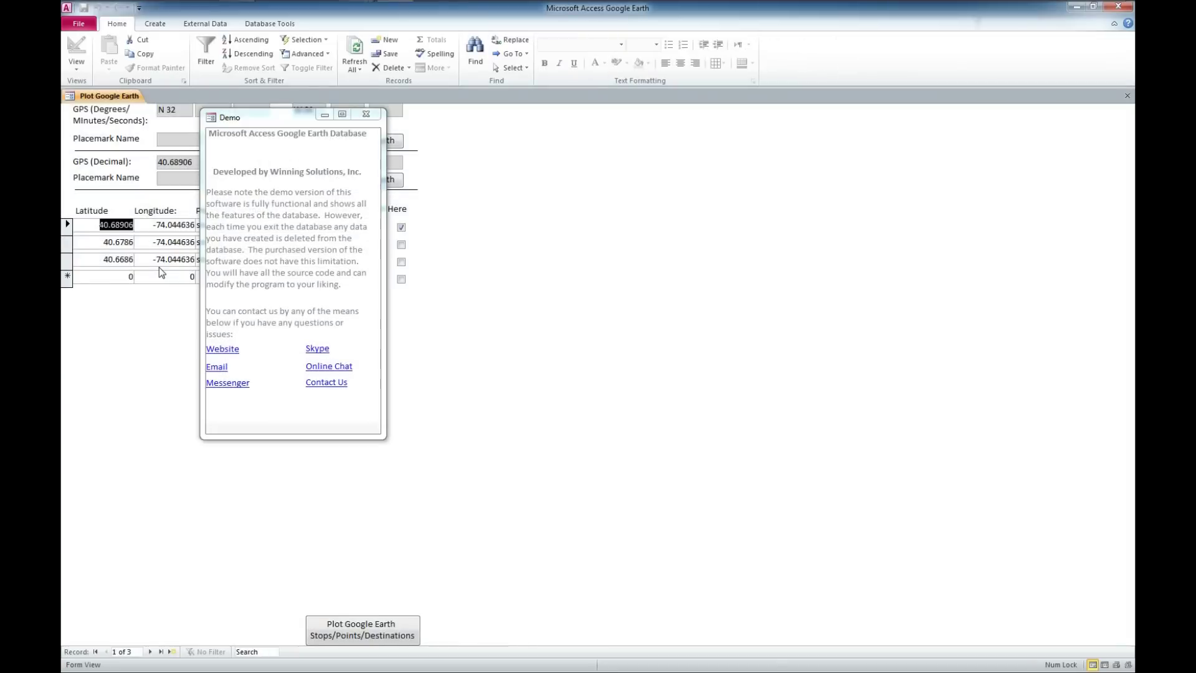
Step: Move the Demo popup off the Plot Google Earth form and close it
drag(255, 118, 541, 182)
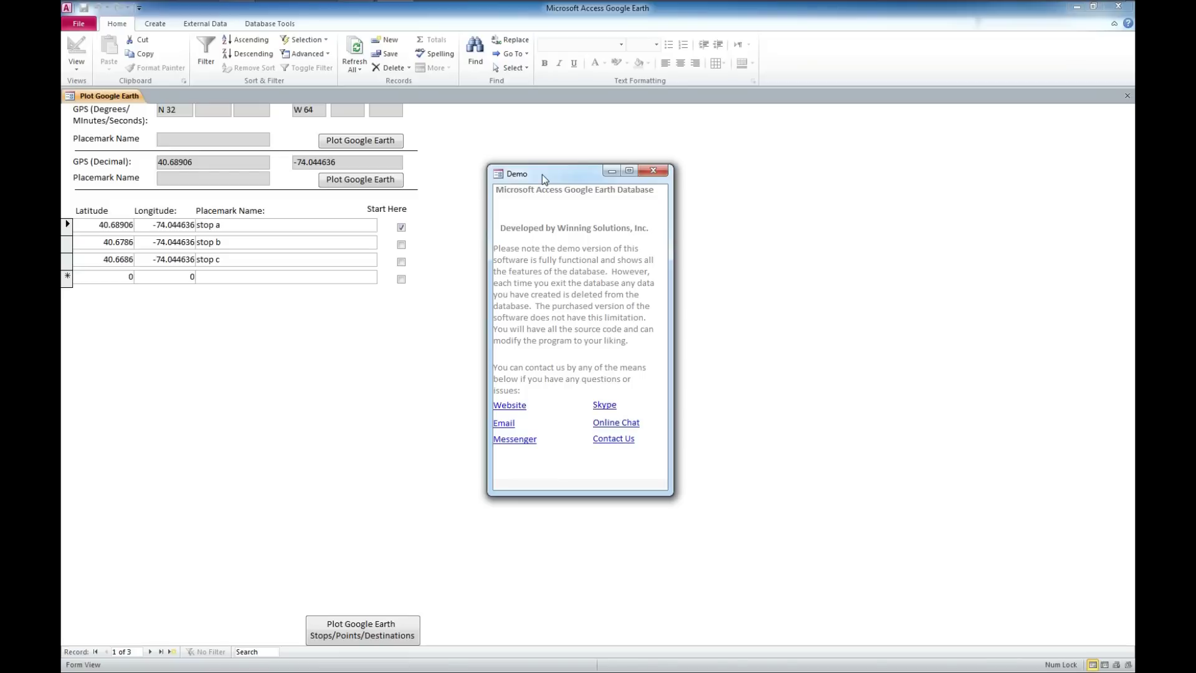
click(653, 170)
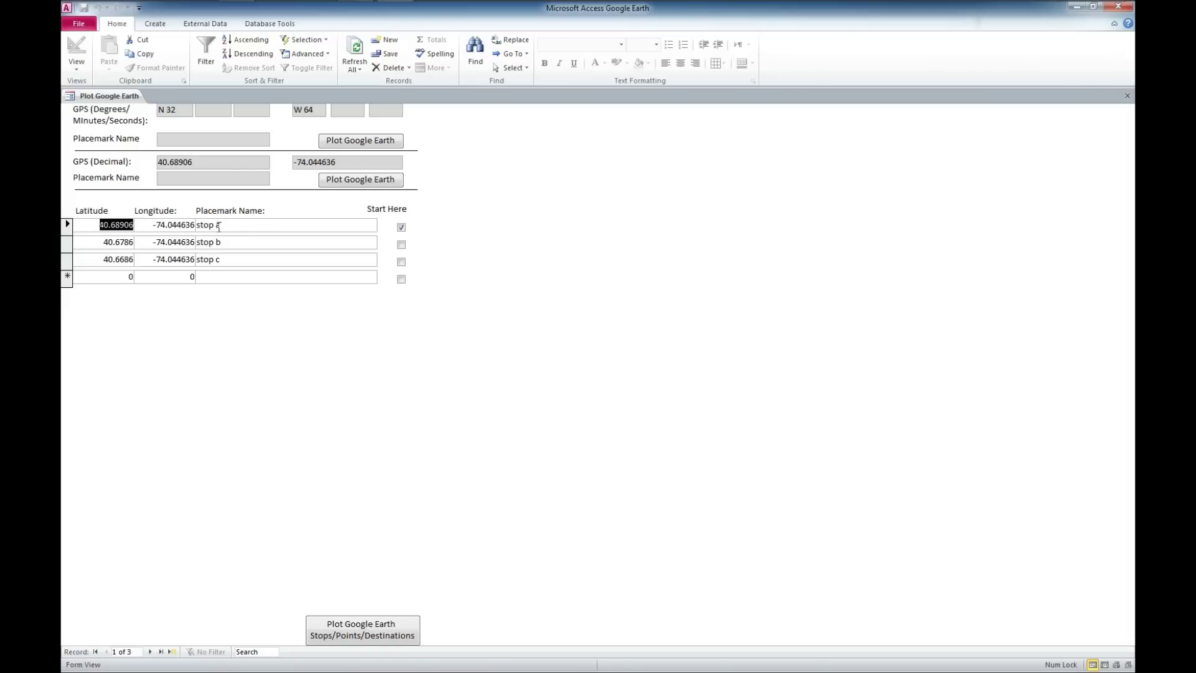
Step: Overwrite the Placemark Name cells with Location 1, Location 2 and Location 3
drag(224, 225, 196, 225)
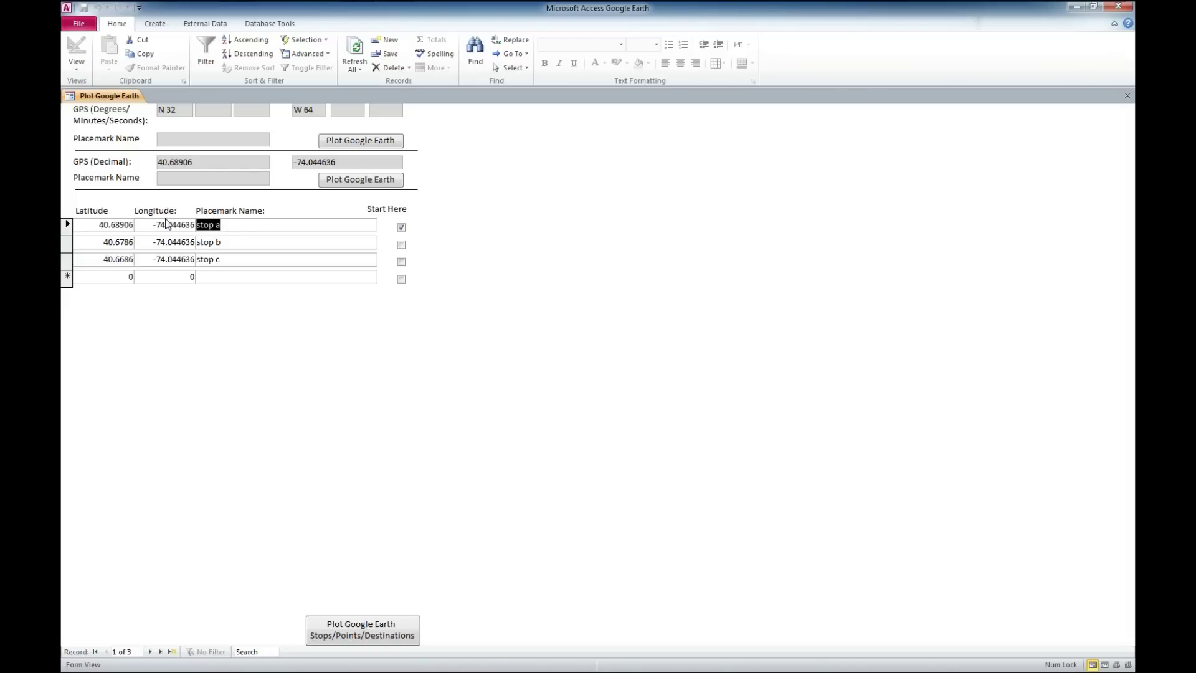
text(Location 1)
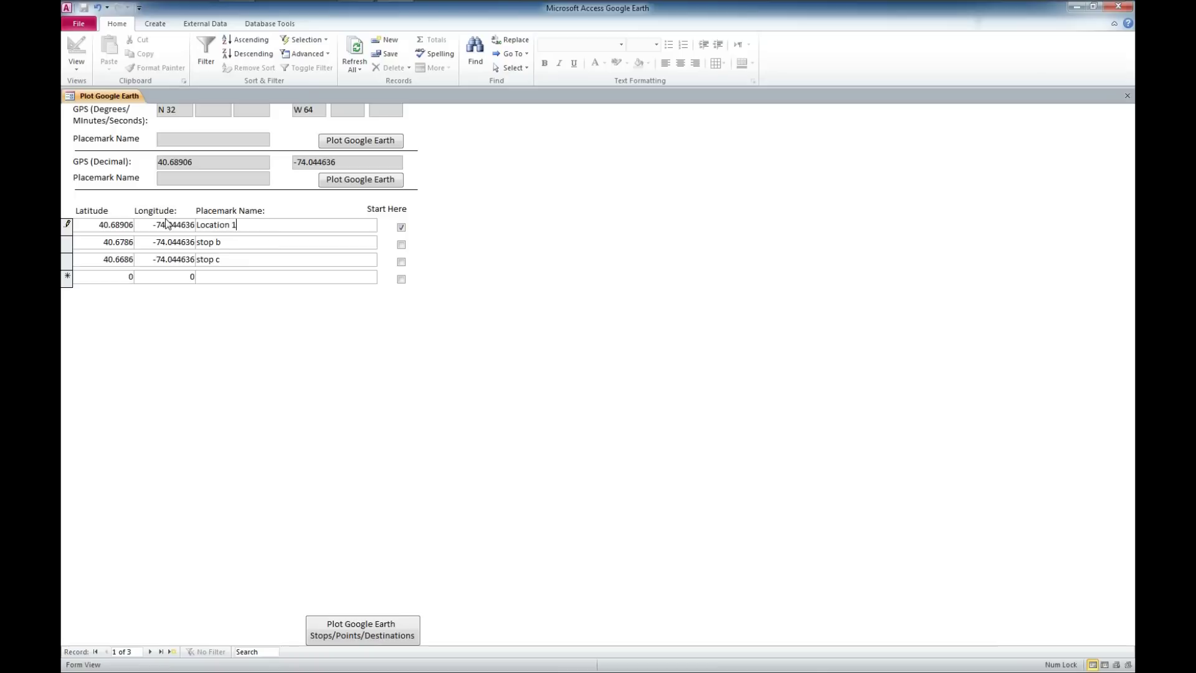
drag(225, 242, 197, 242)
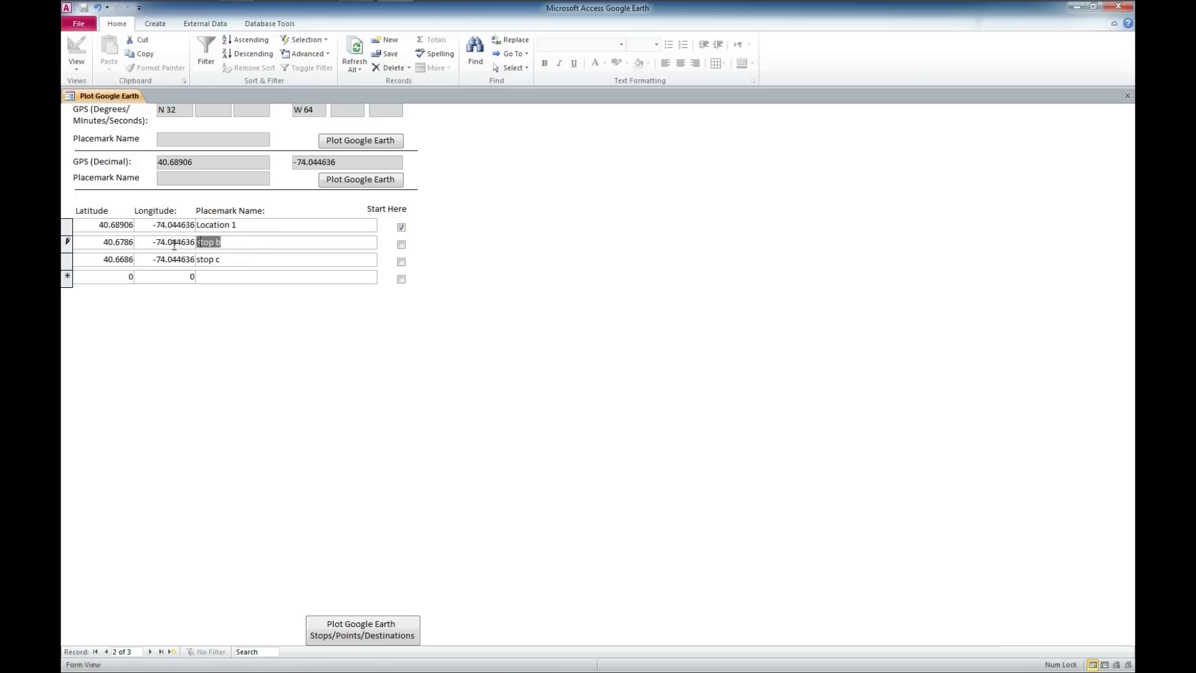
text(Location 2)
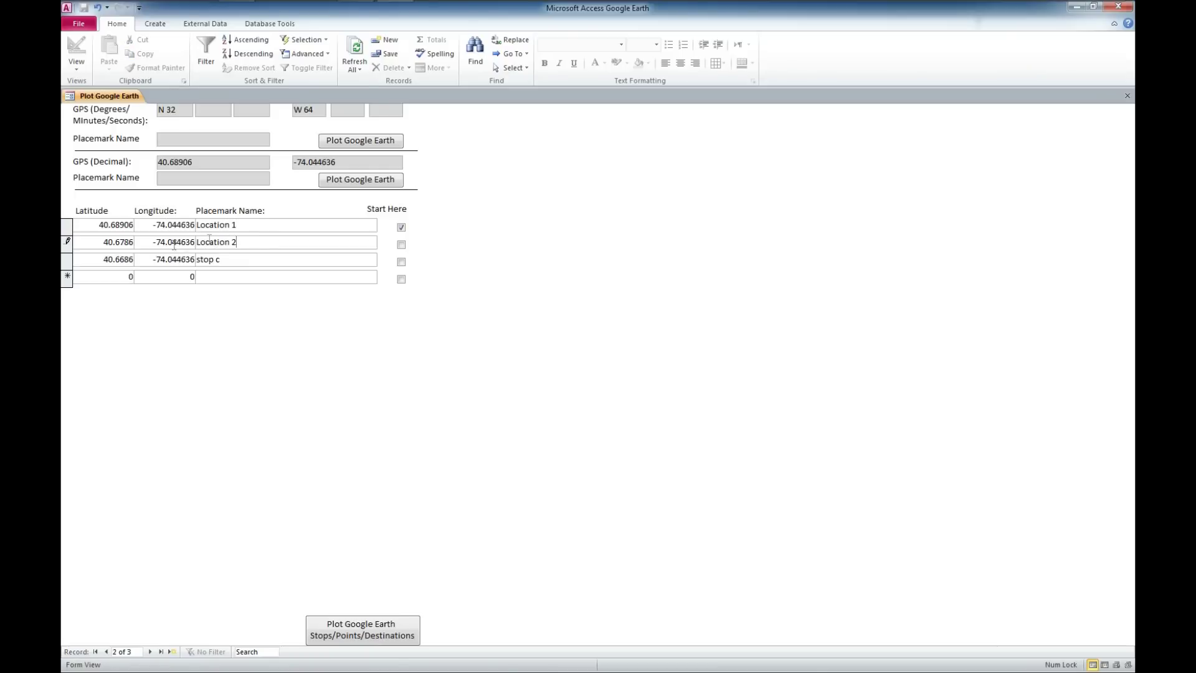
drag(231, 260, 197, 259)
text(Location 3)
Step: Plot the stops in Google Earth and zoom in on the placemarks near Upper Bay
click(364, 635)
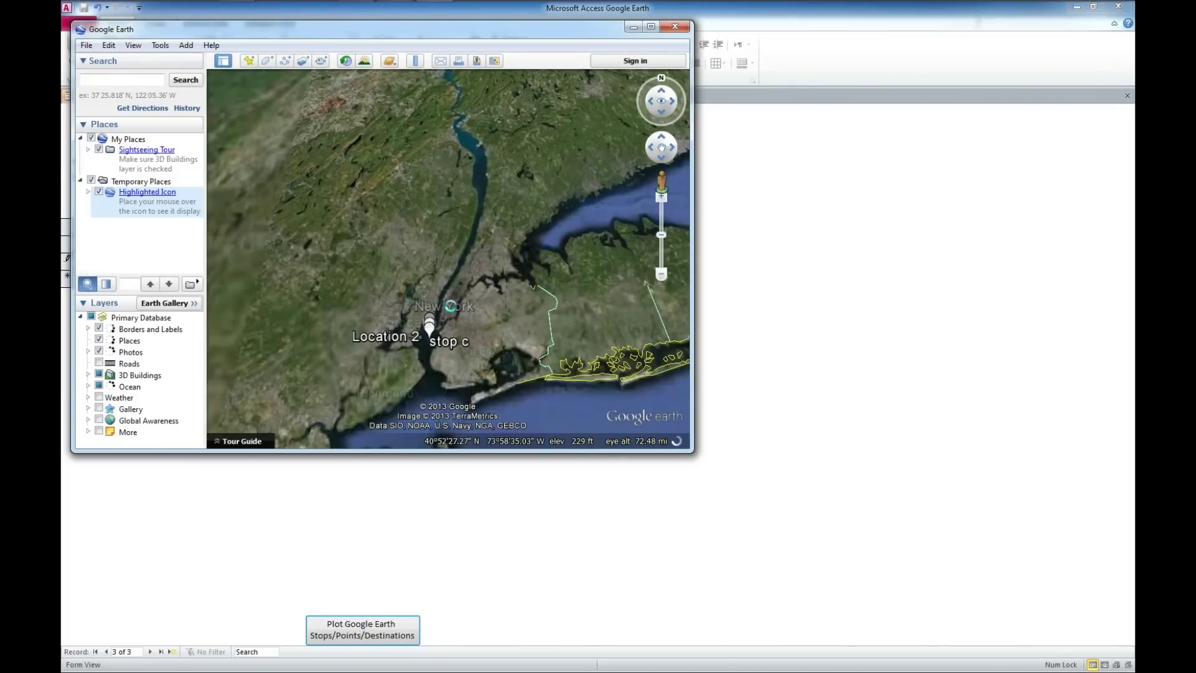
double_click(451, 306)
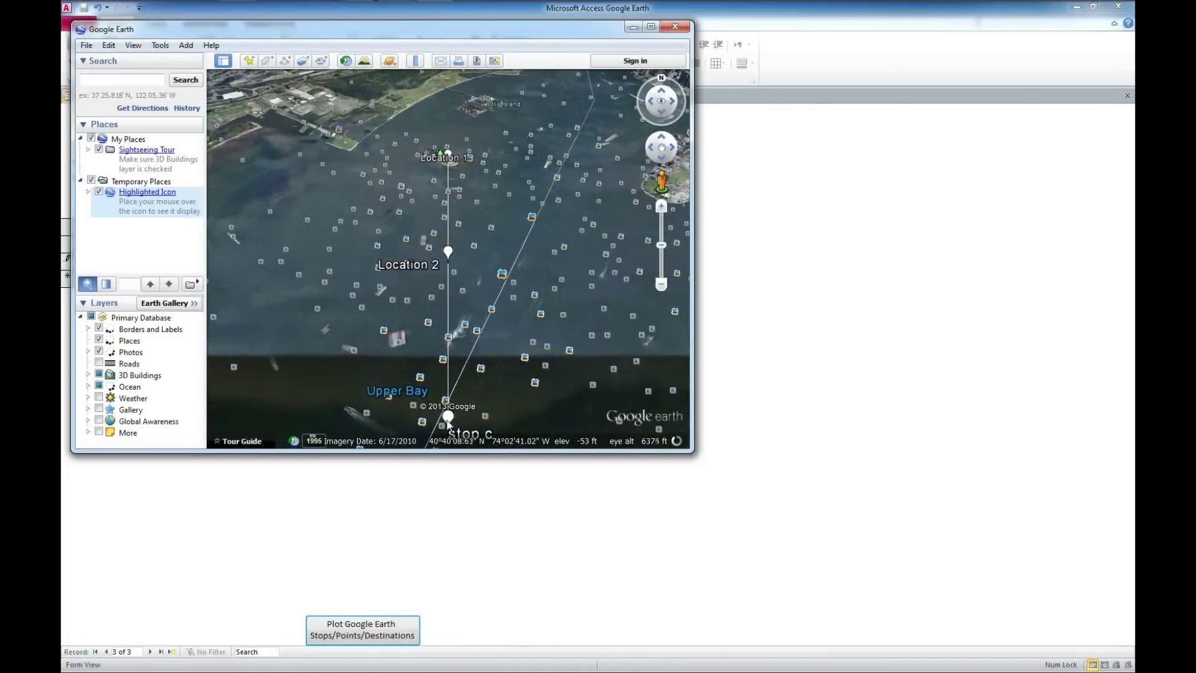
scroll(443, 330, down, 2)
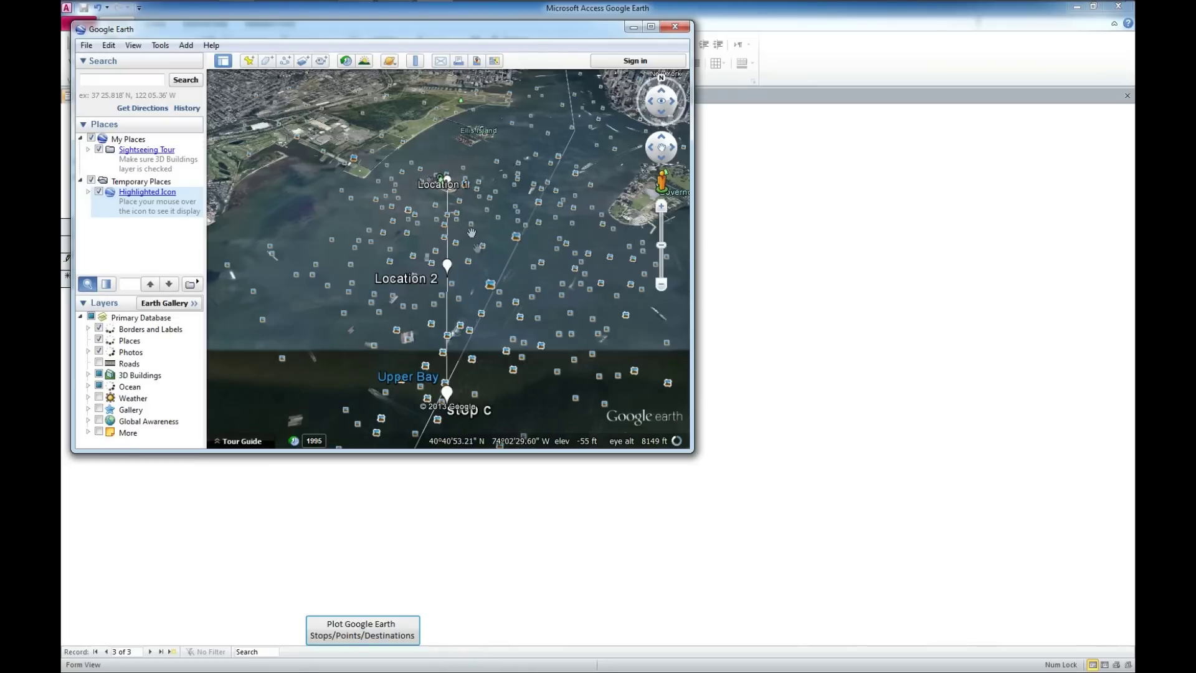
mouse_move(406, 223)
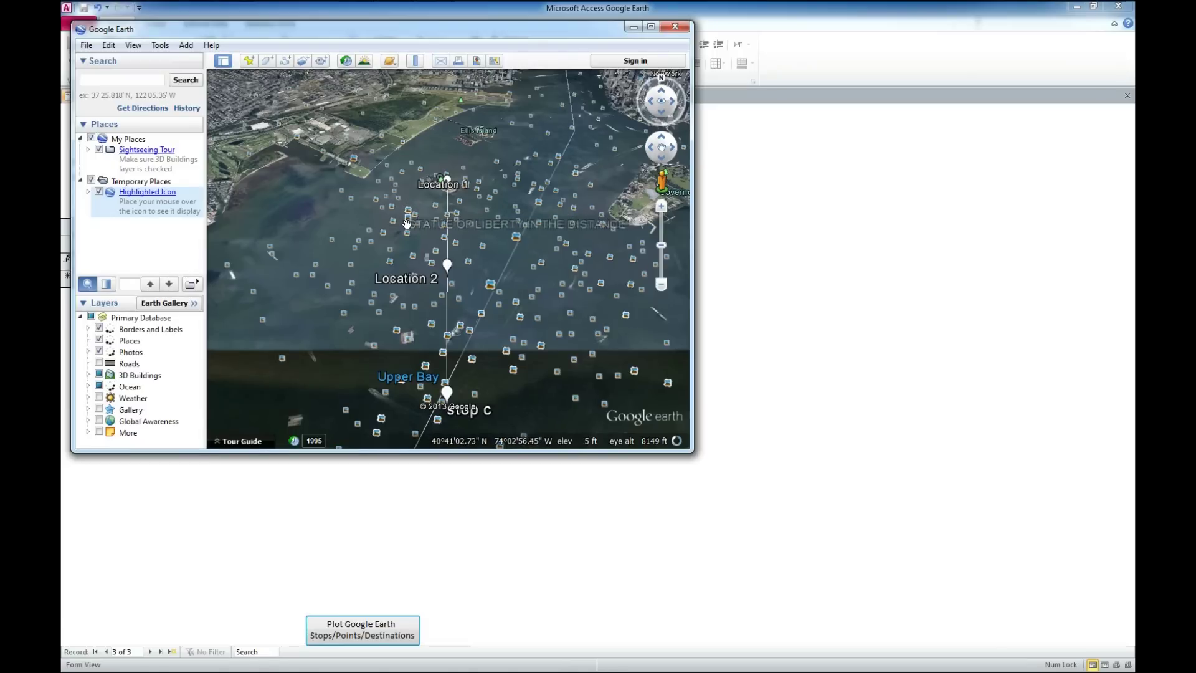
mouse_move(438, 238)
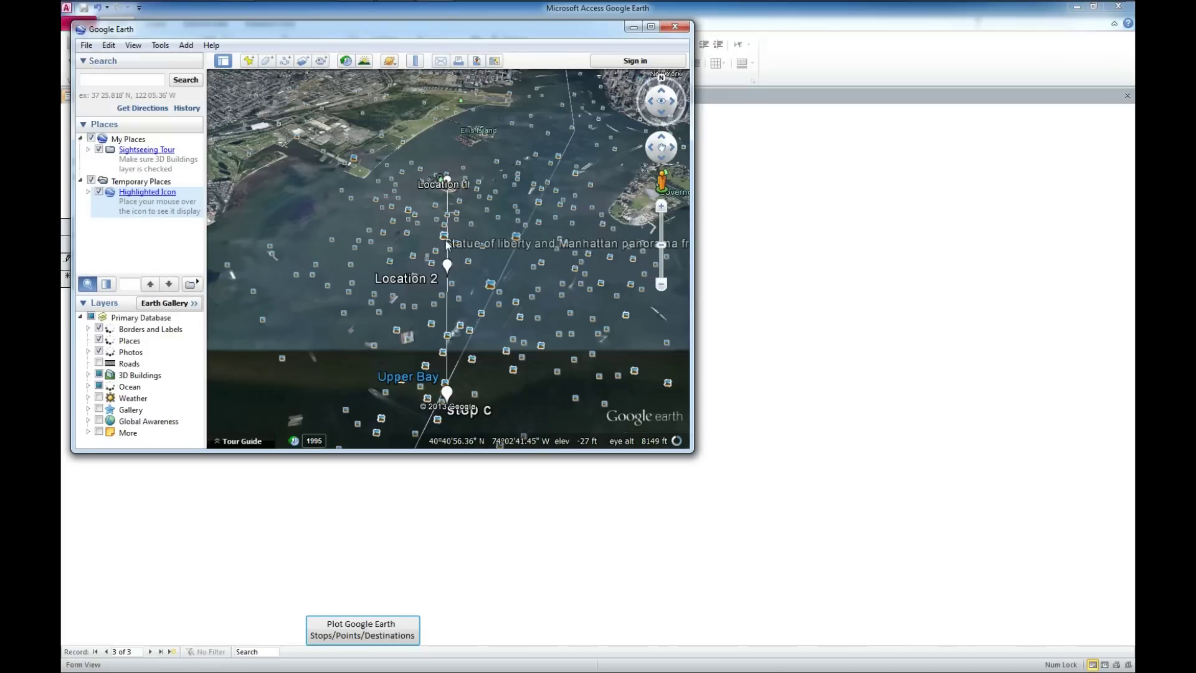
Step: Open the Panoramio photo balloon for the photo icon beside Location 1
click(445, 246)
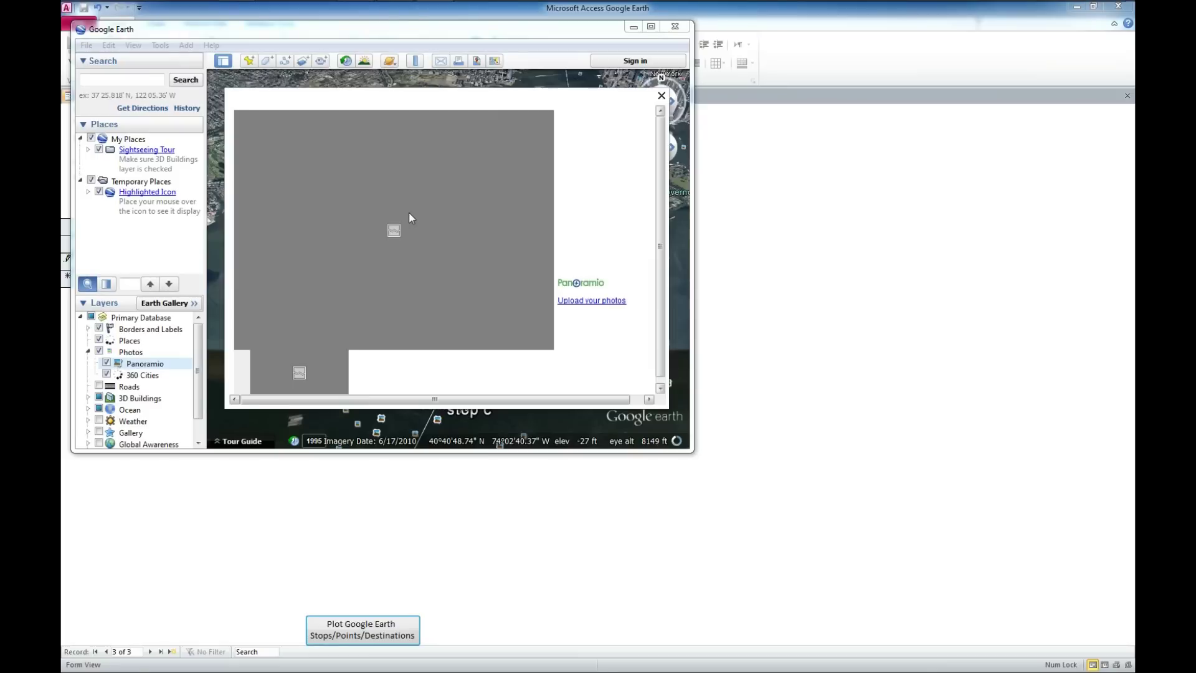
Step: Browse photo placemarks near Location 1 until the Estatua de la Libertad Panoramio photo shows, then close it
click(661, 96)
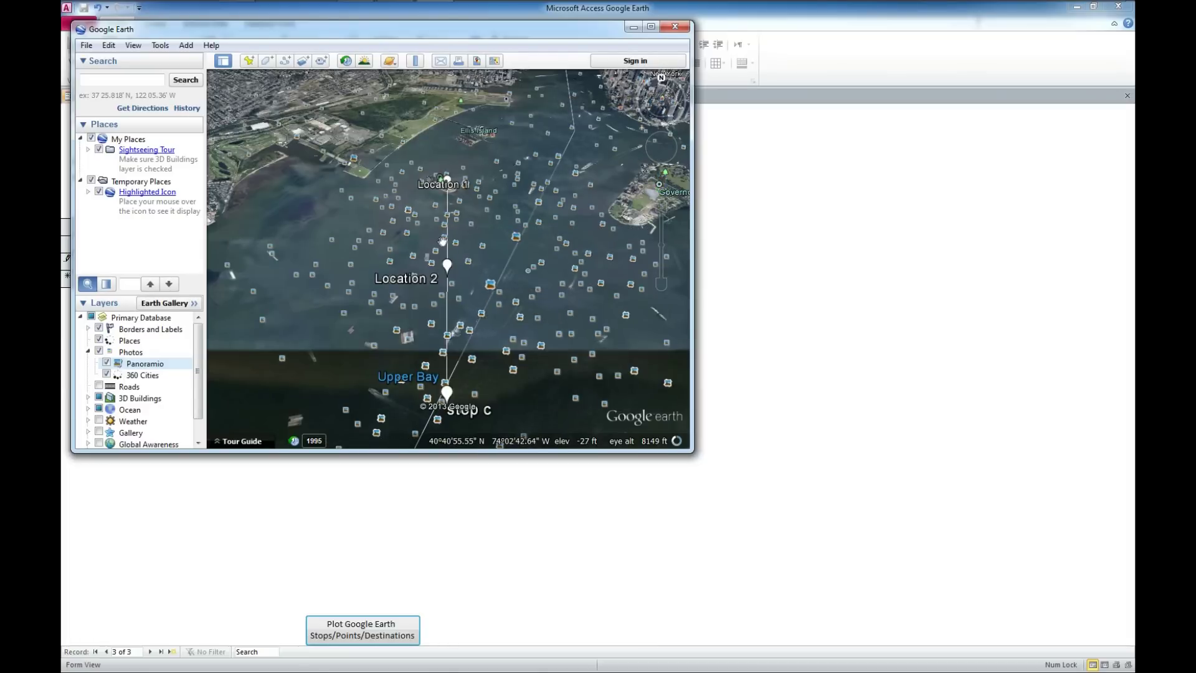
click(445, 240)
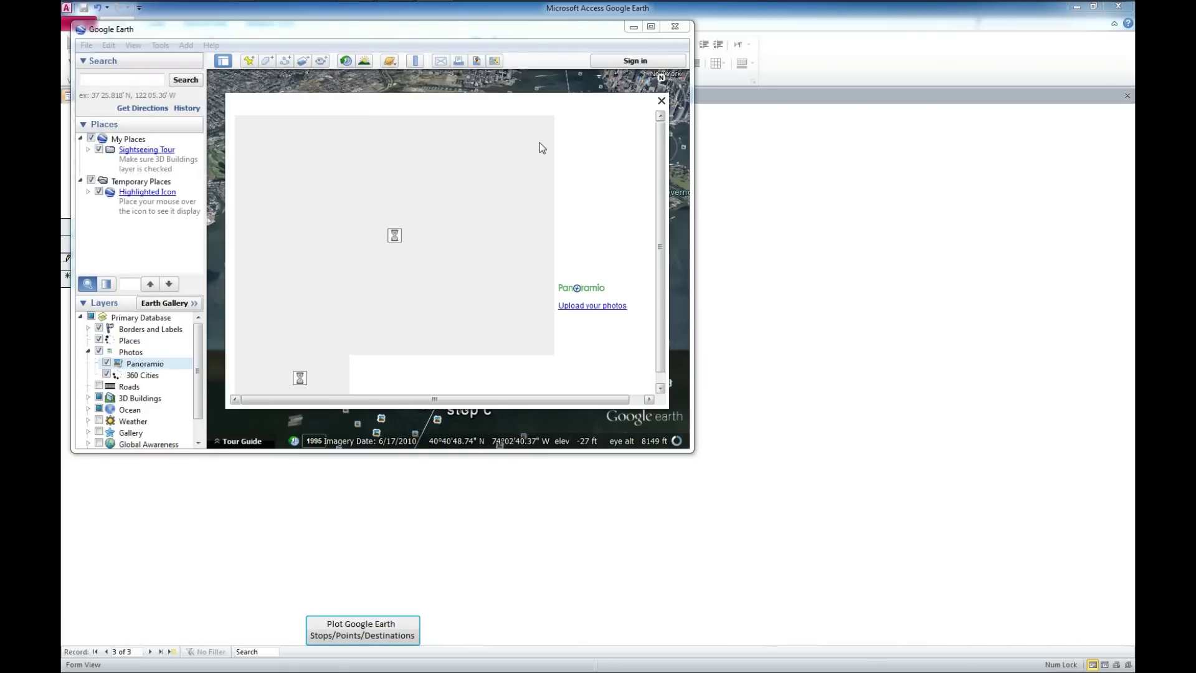
click(661, 102)
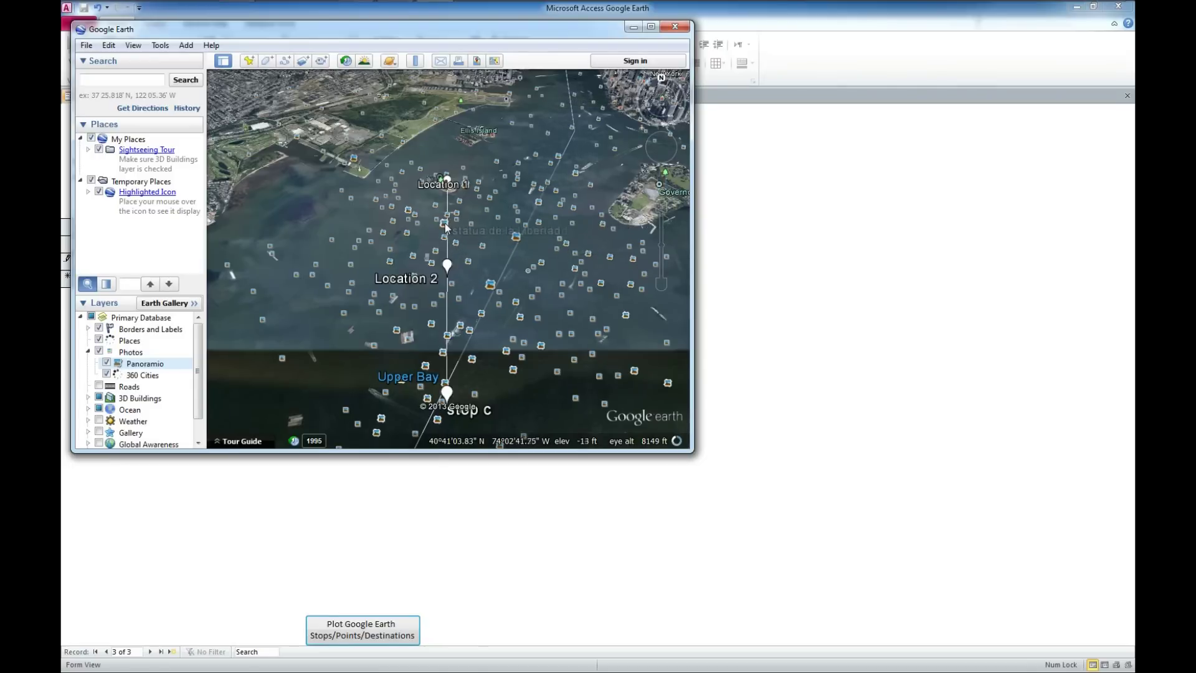
click(443, 223)
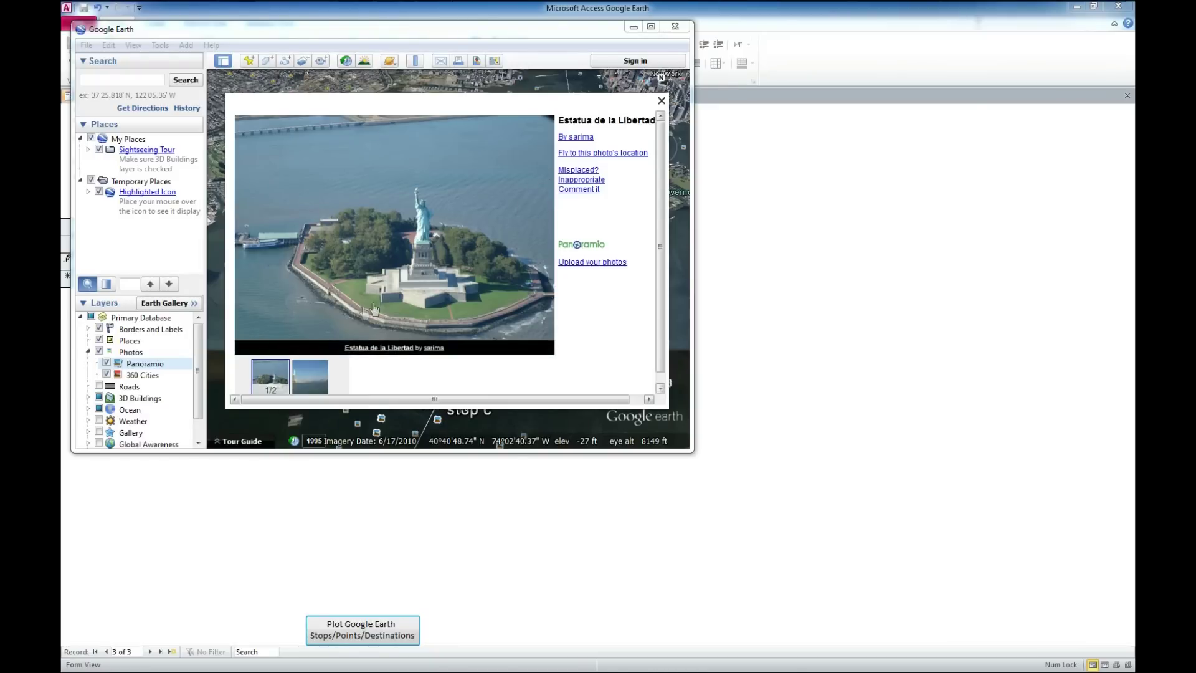
click(662, 101)
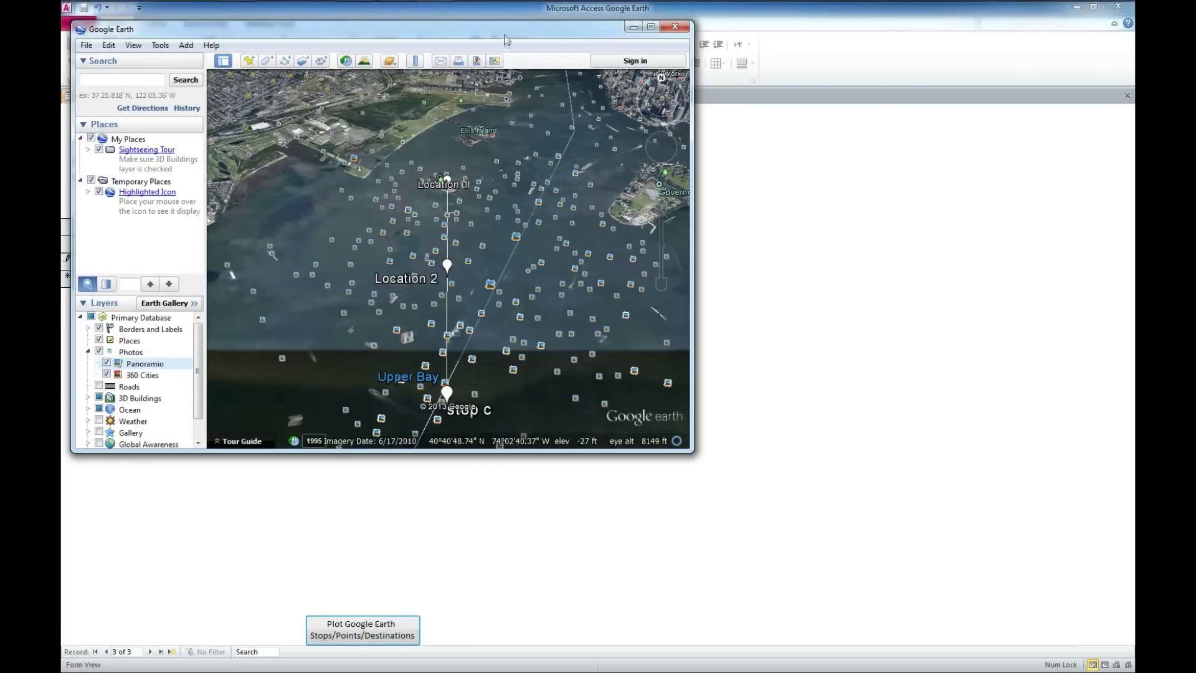
Step: Move the Google Earth window down and right so the Plot Google Earth form shows beside it
drag(506, 39, 626, 132)
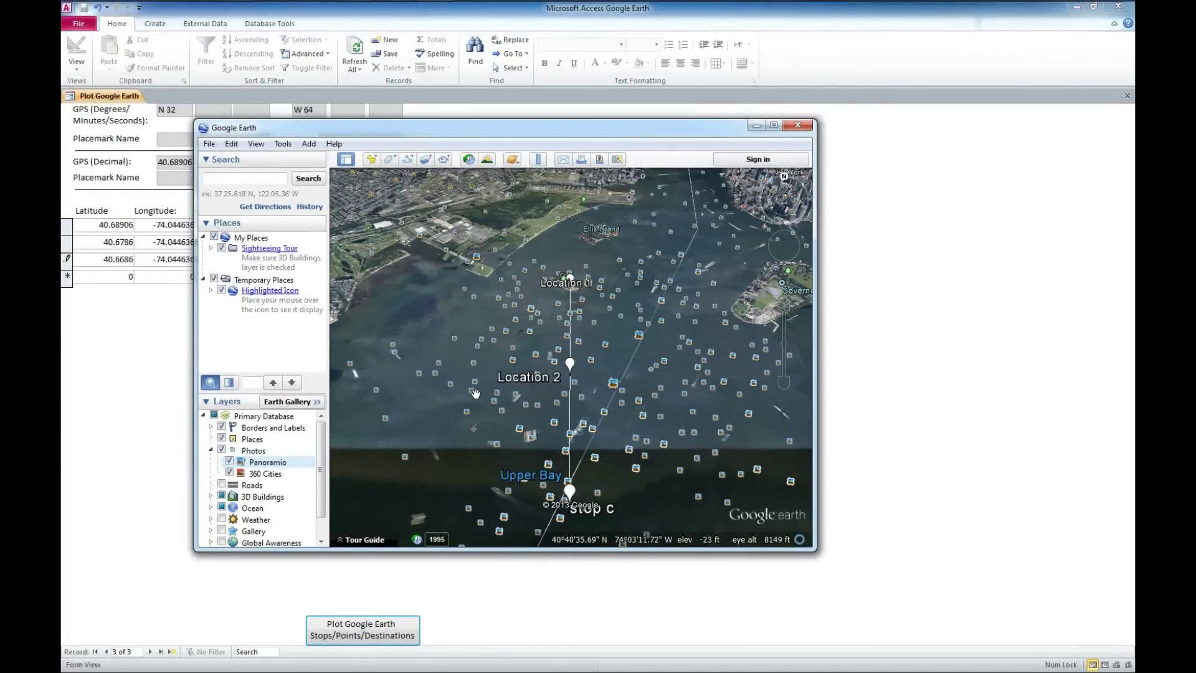